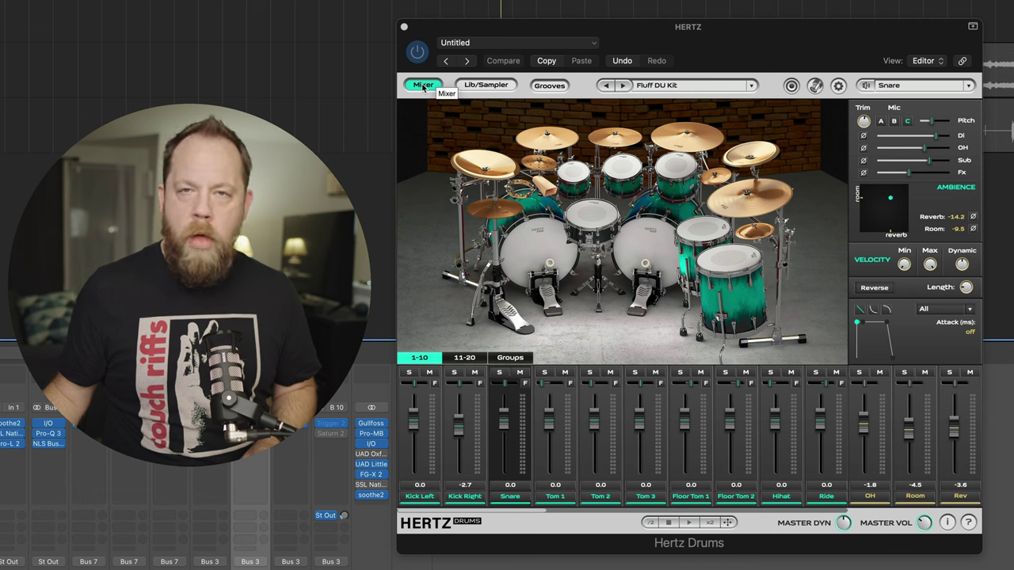
Look through the mixer, instrument library and grooves pages, including mixer channels 11-20 and the group channels.
click(422, 88)
click(489, 88)
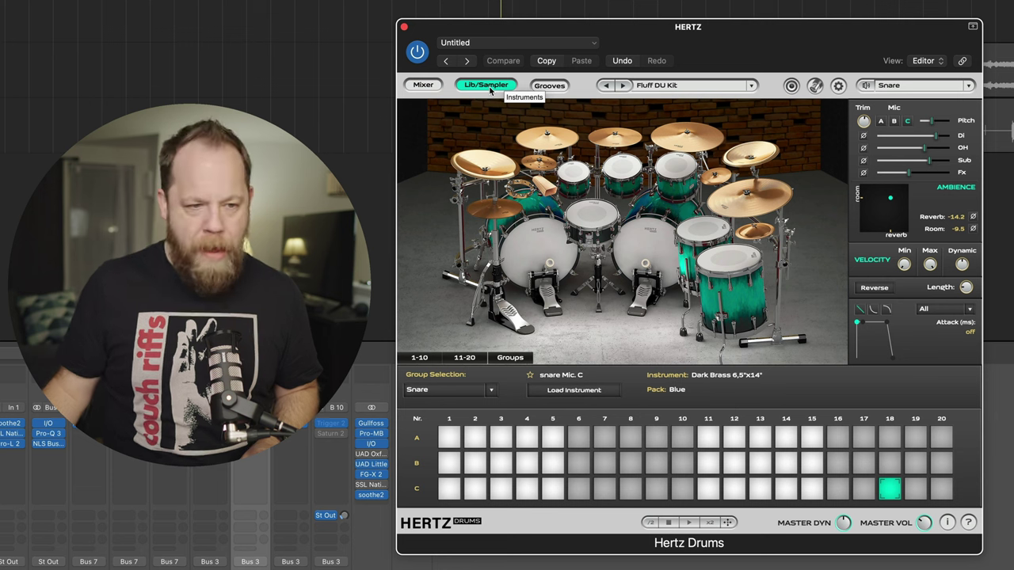
click(543, 87)
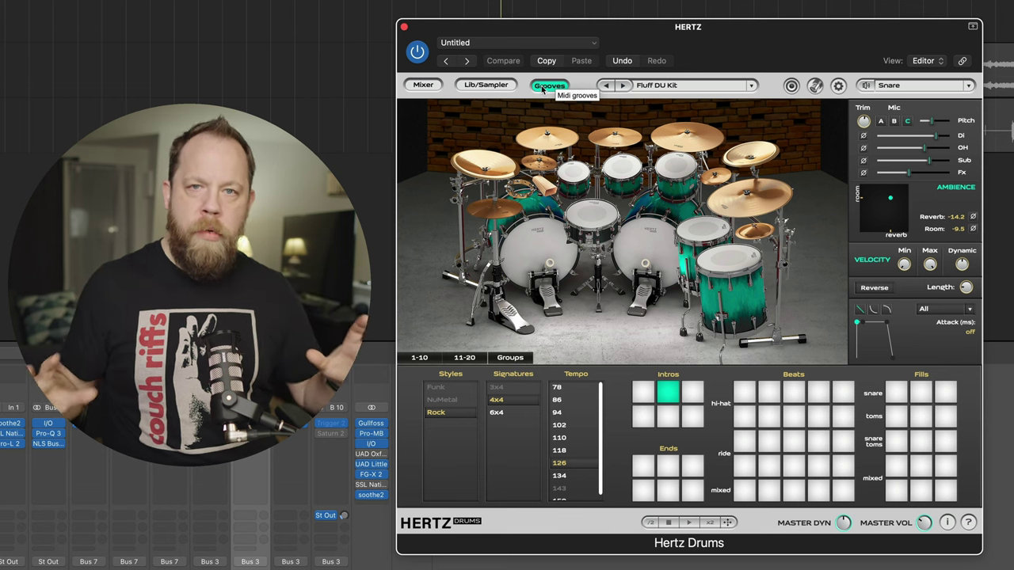
click(434, 85)
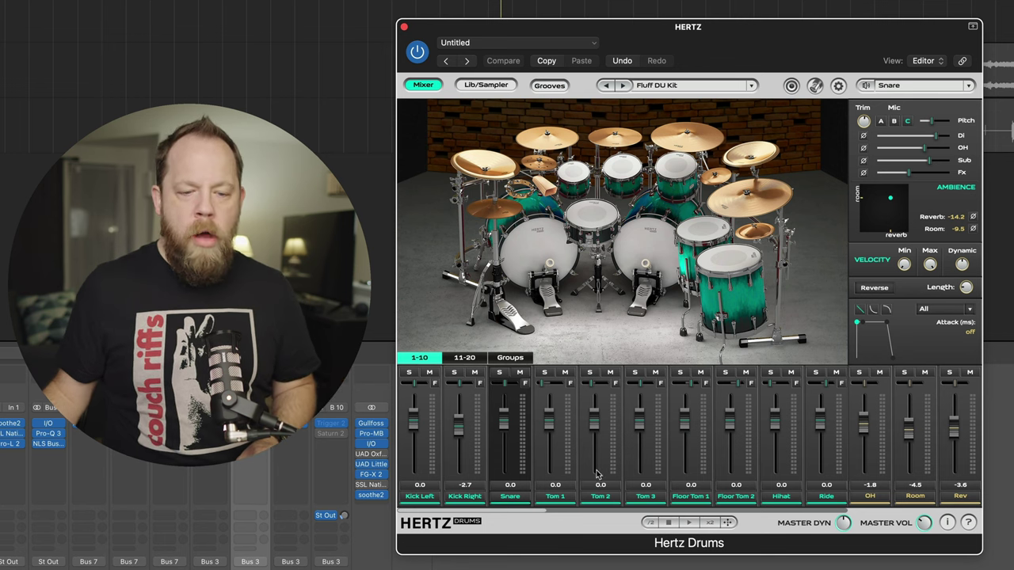
click(467, 358)
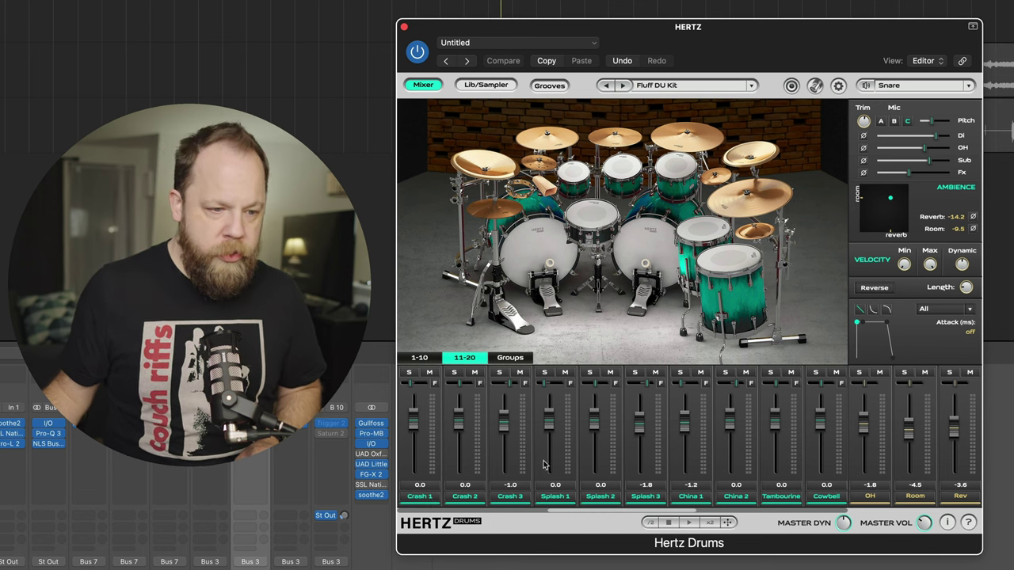
click(510, 358)
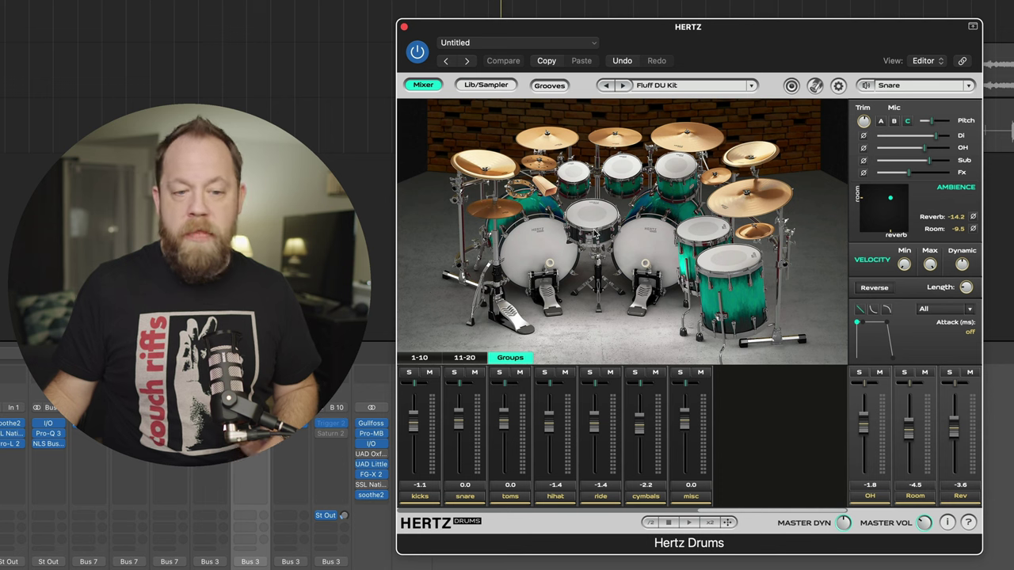
Audition the snare and the right kick drum on the kit.
click(596, 222)
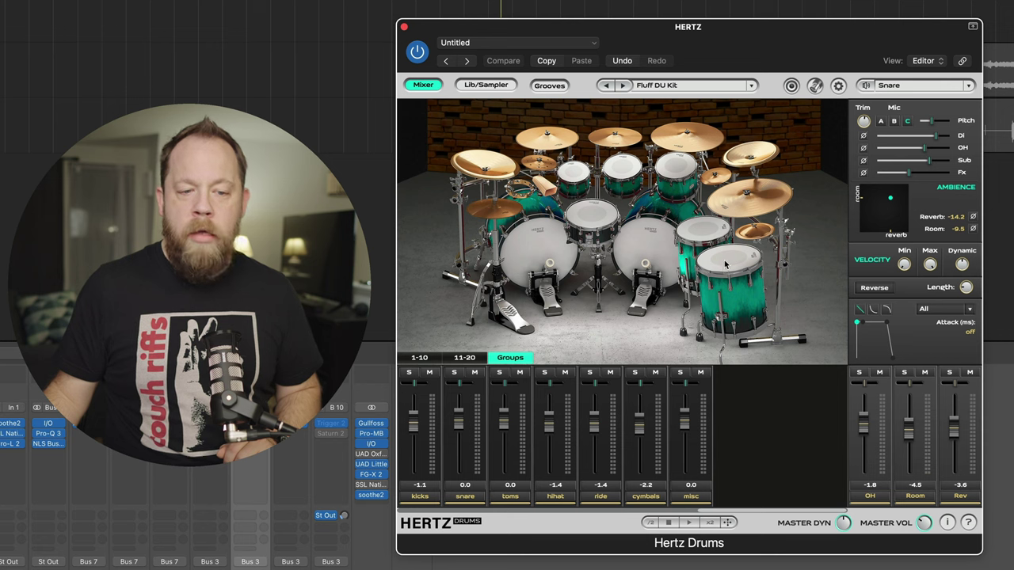
click(665, 248)
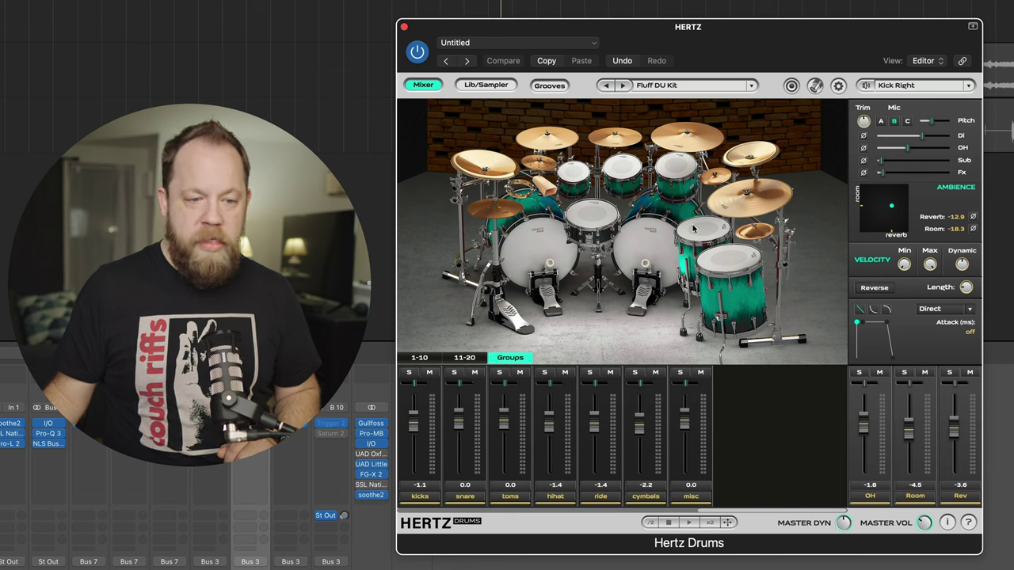
click(590, 214)
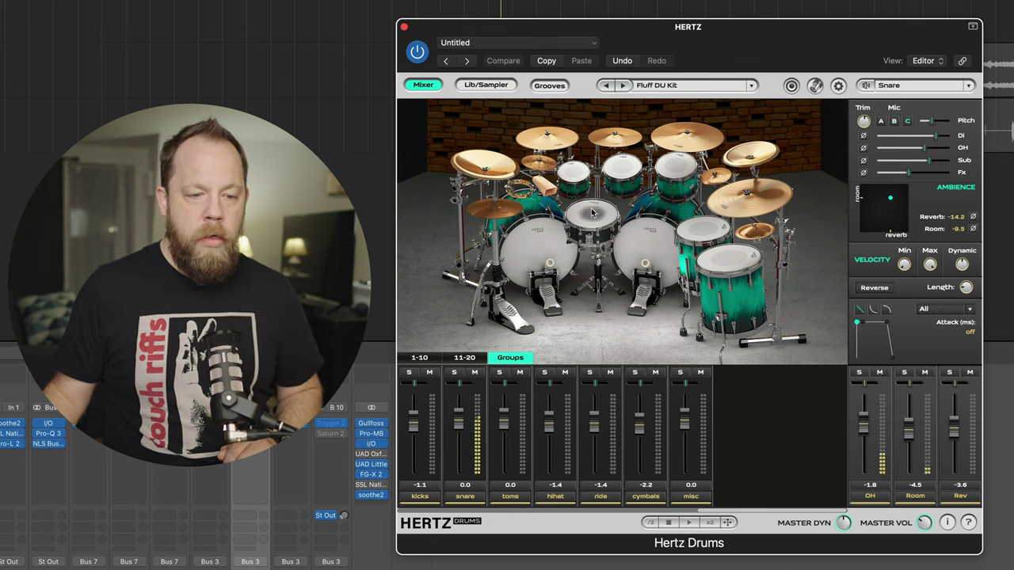
Switch the snare to mic B and mic A, auditioning the drum with each.
click(894, 121)
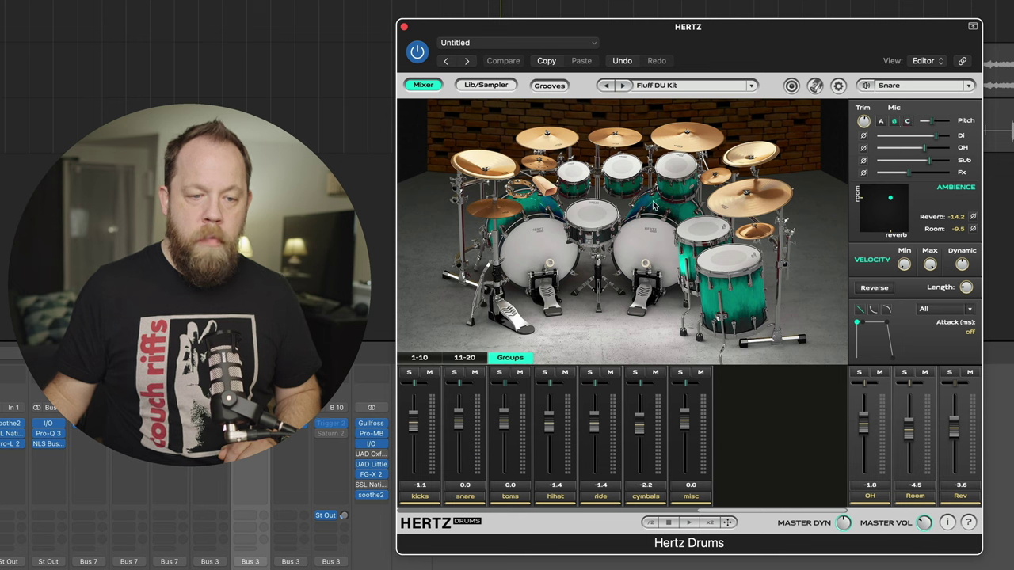
click(590, 216)
click(881, 122)
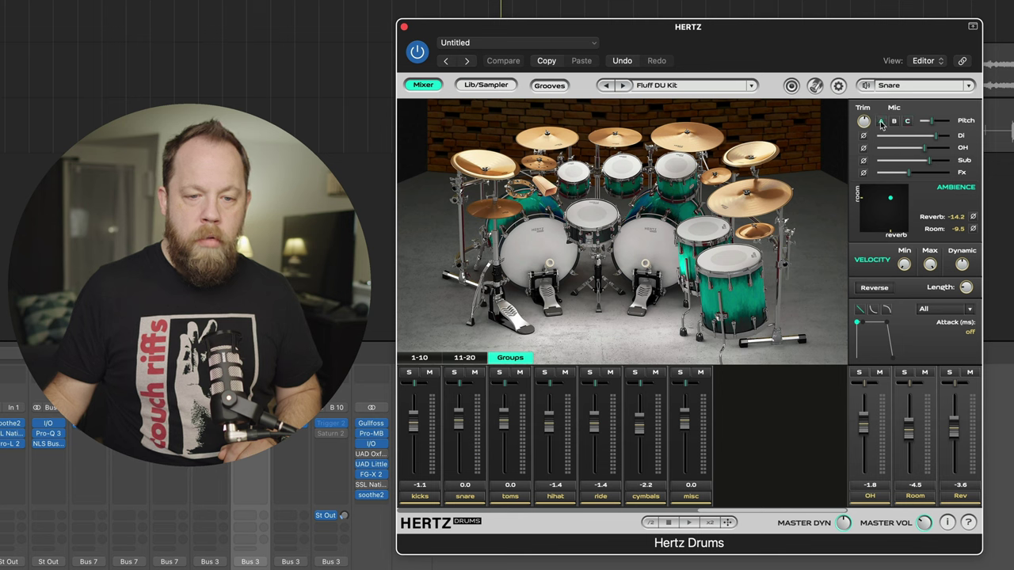
click(588, 221)
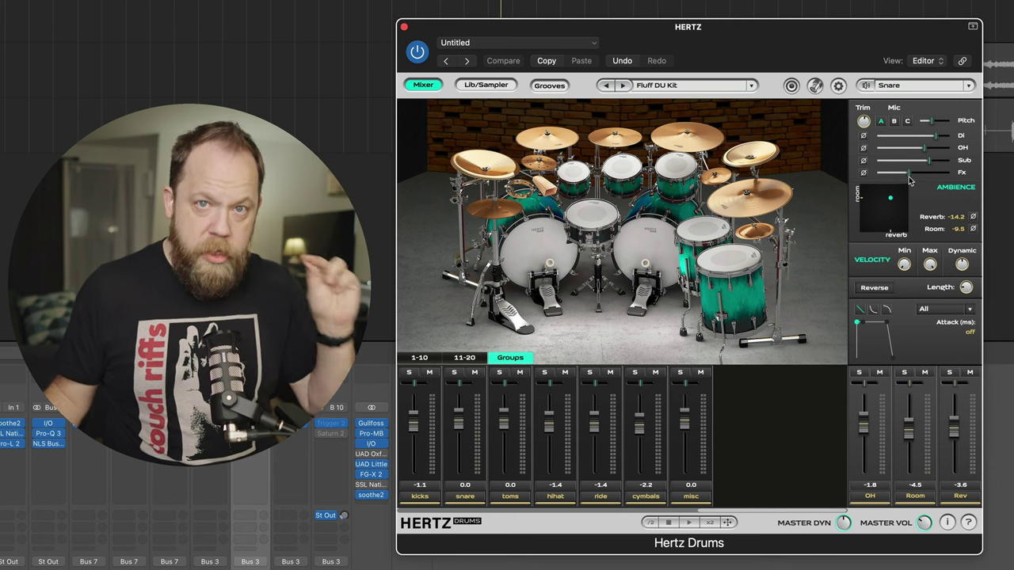
Compare mics A, B and C on the right kick, ending on mic B, and reselect the snare.
click(658, 248)
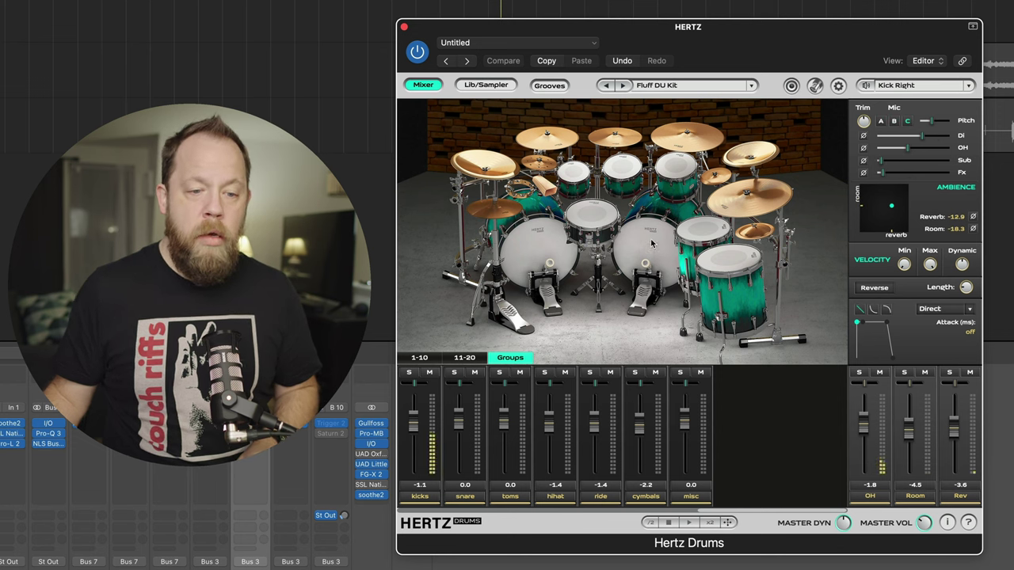
click(881, 121)
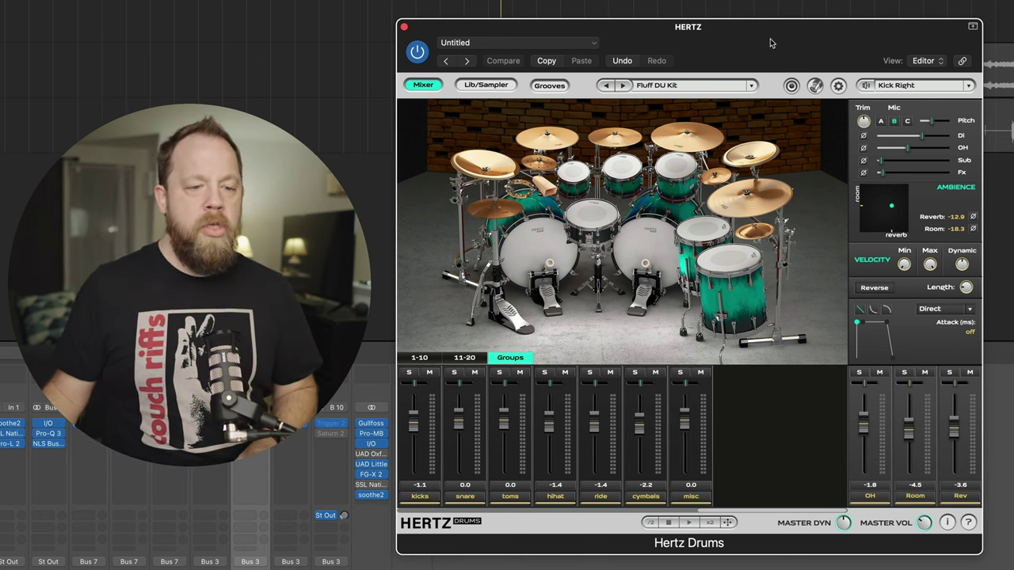
click(586, 218)
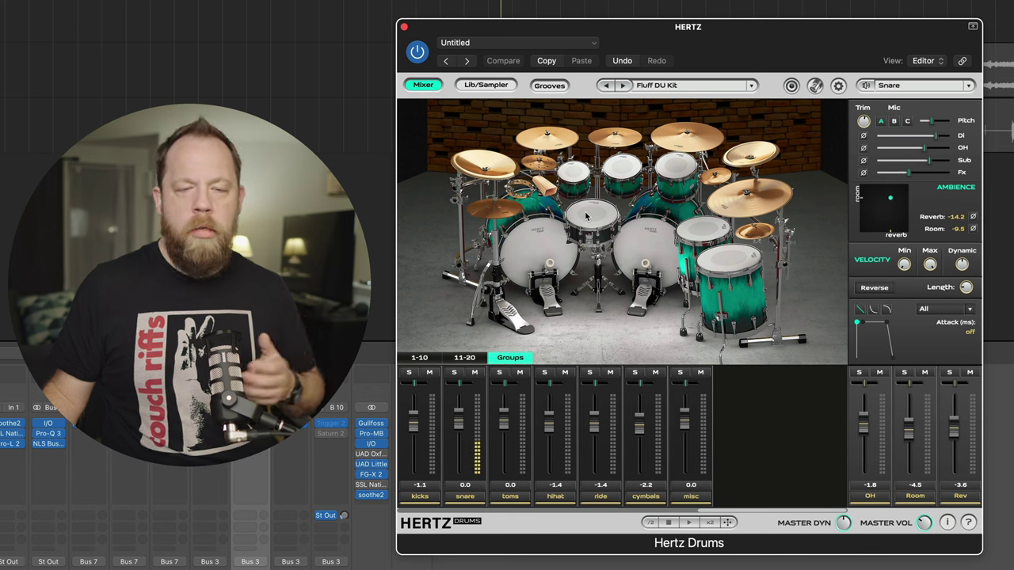
Open the snare's instrument library and browse the kit preset packs, including the Metal Unlimited Pack.
click(486, 85)
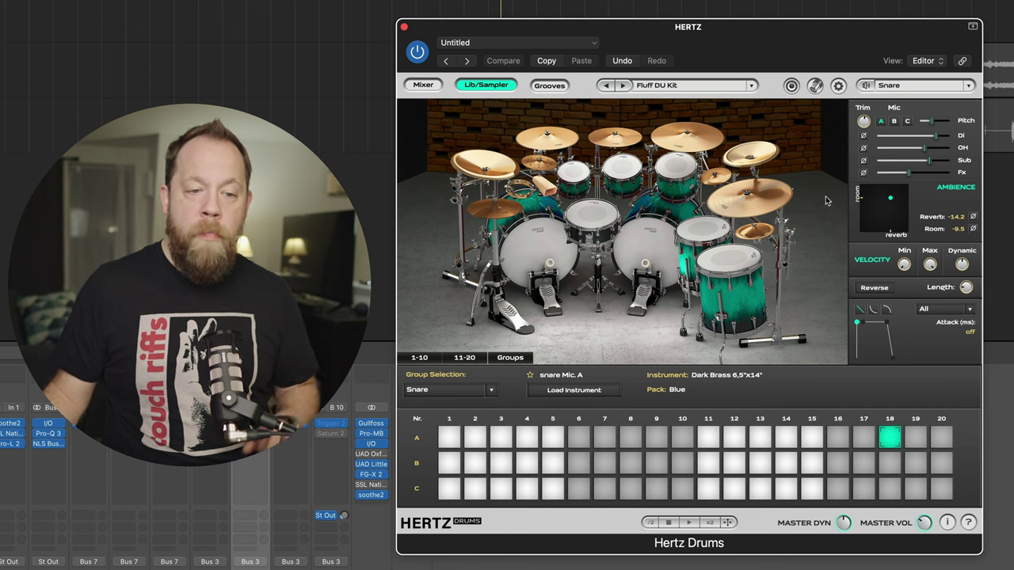
click(751, 85)
mouse_move(677, 101)
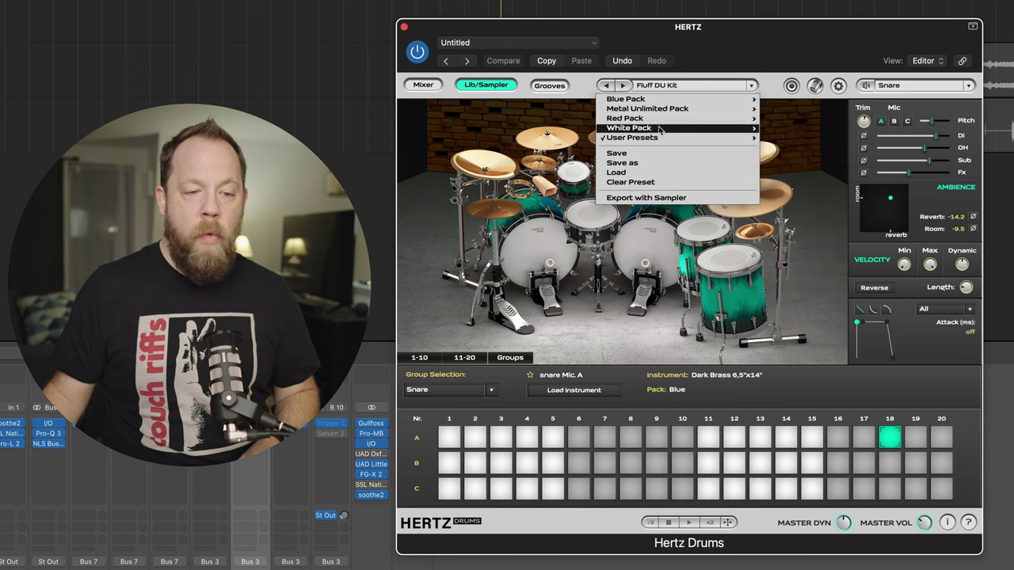
mouse_move(662, 112)
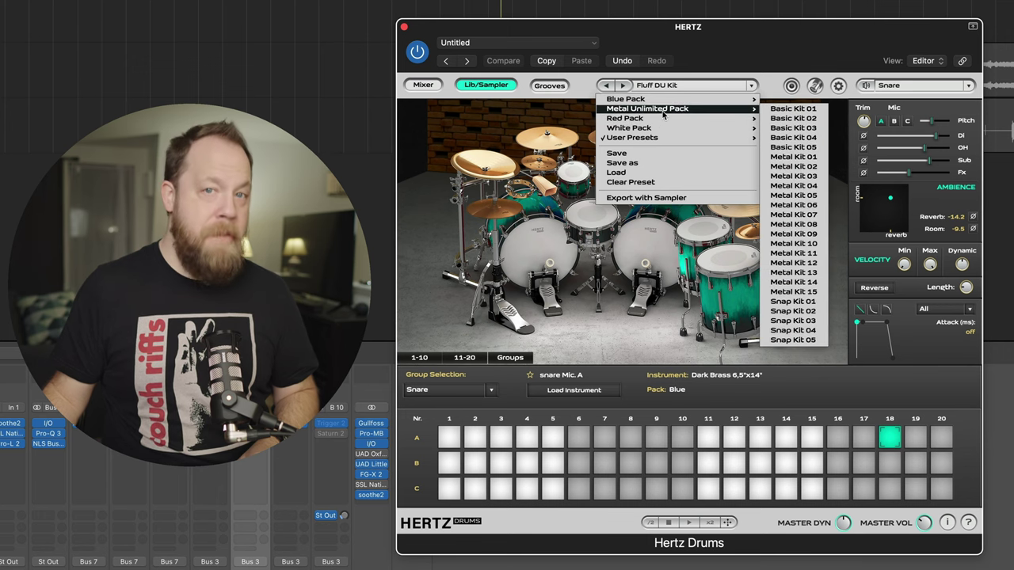
click(765, 77)
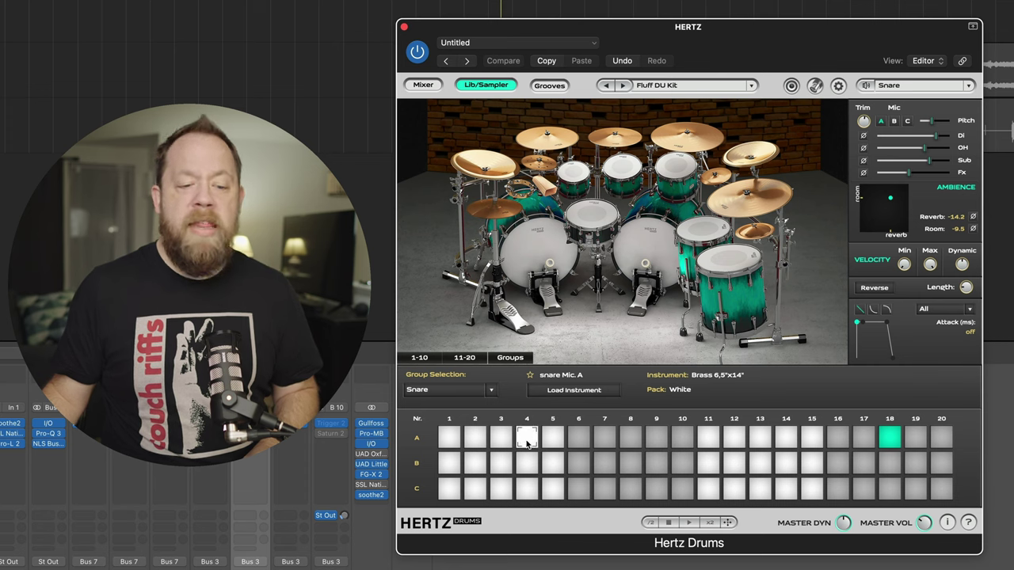
Load the White pack Brass 6,5"x14" snare on mic A from slot 4 and set its pitch to 0.7.
click(572, 390)
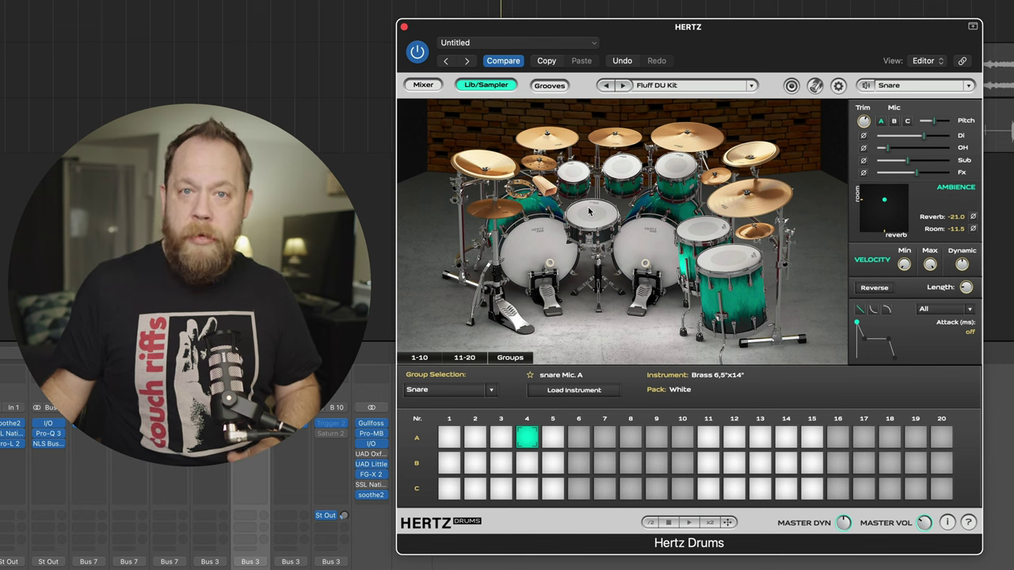
key(space)
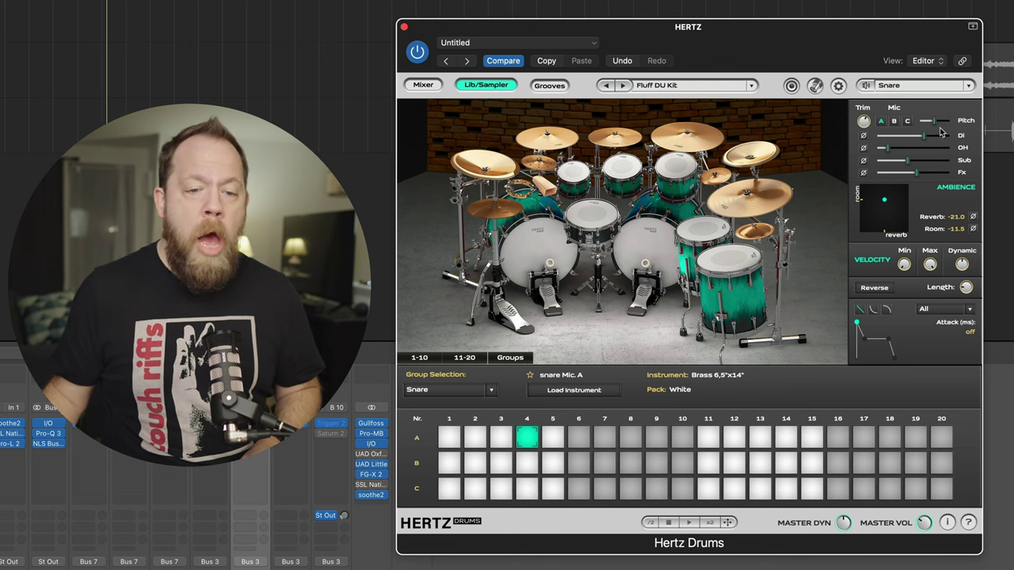
mouse_move(941, 125)
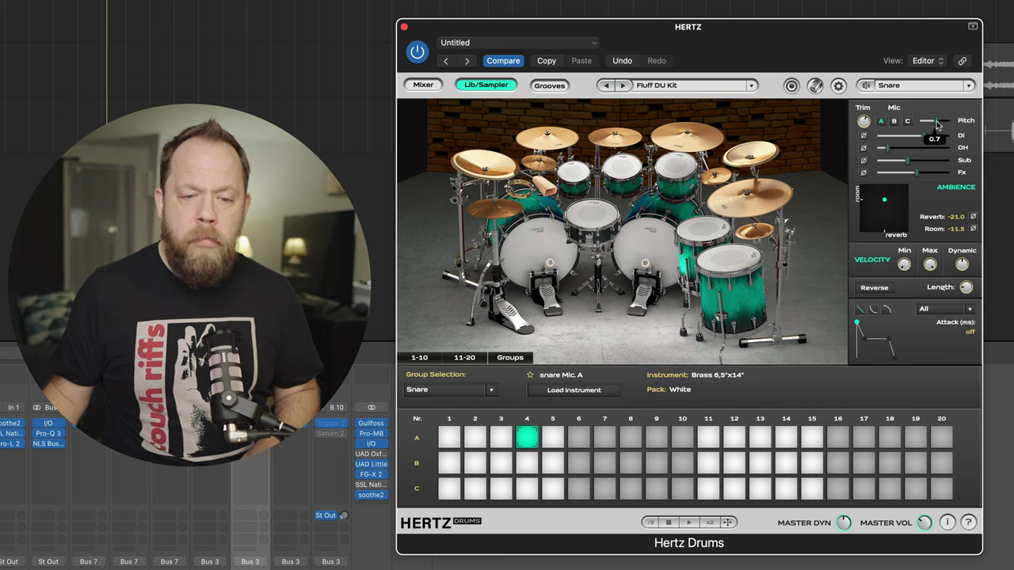
mouse_move(906, 154)
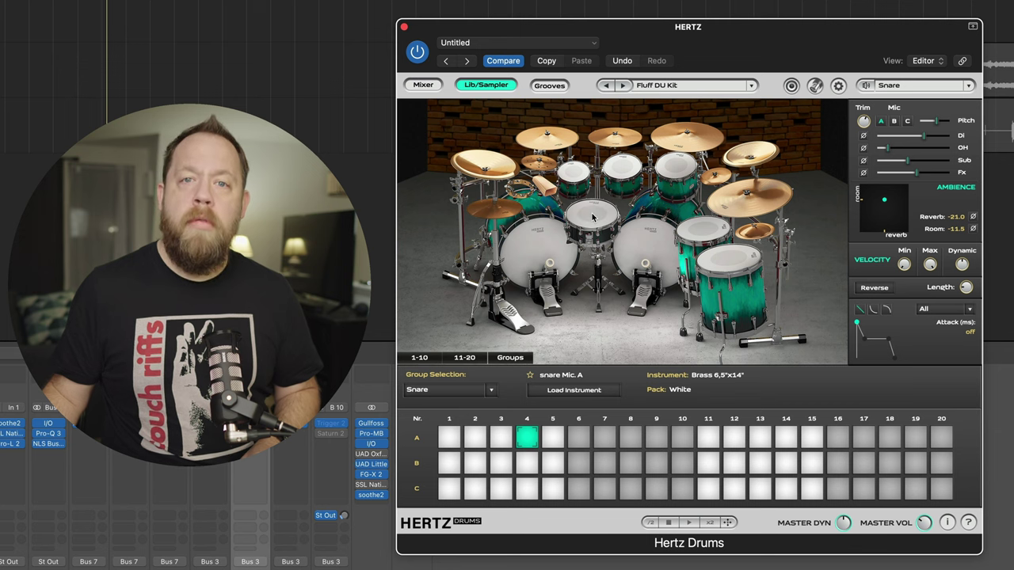
Compare mics B and C on the loaded Brass snare and select mic B.
click(894, 121)
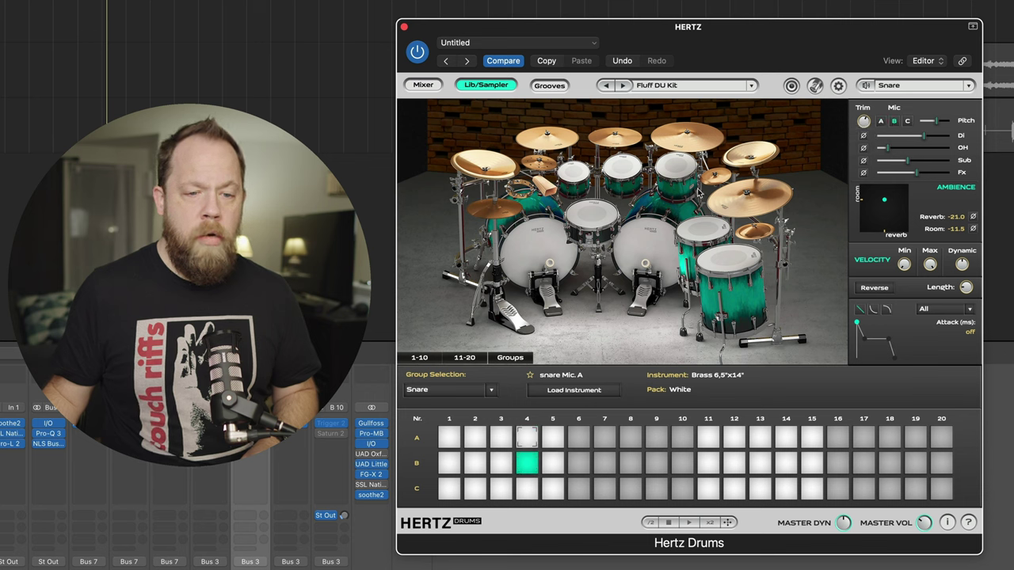
click(908, 121)
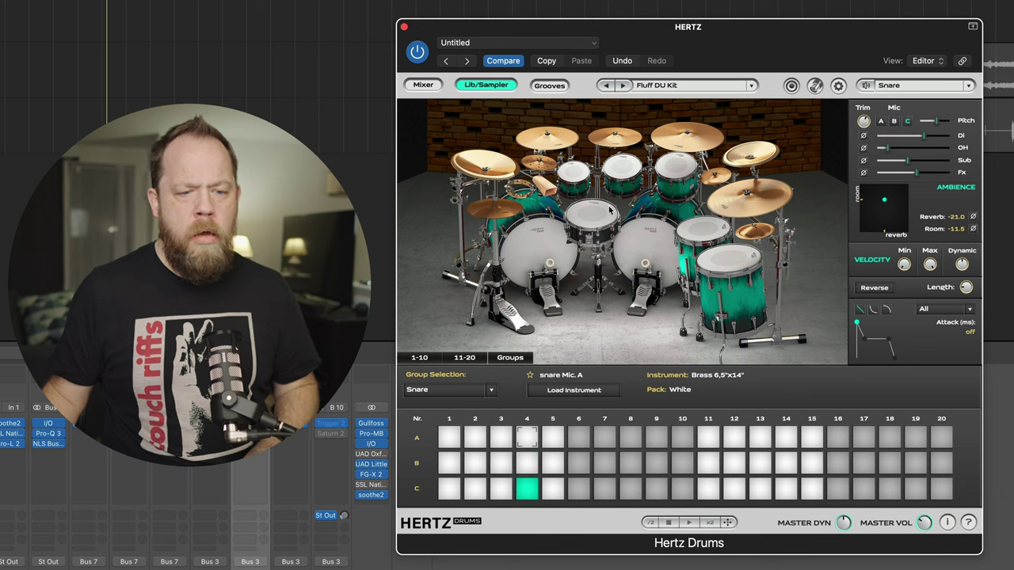
click(894, 121)
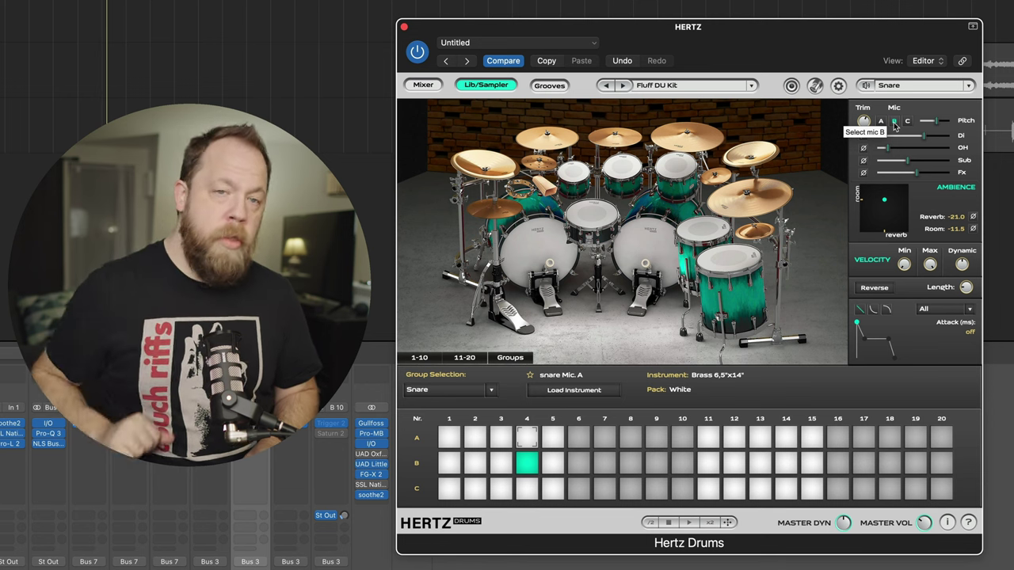
Play the track and raise the snare's Fx mic volume slightly.
key(space)
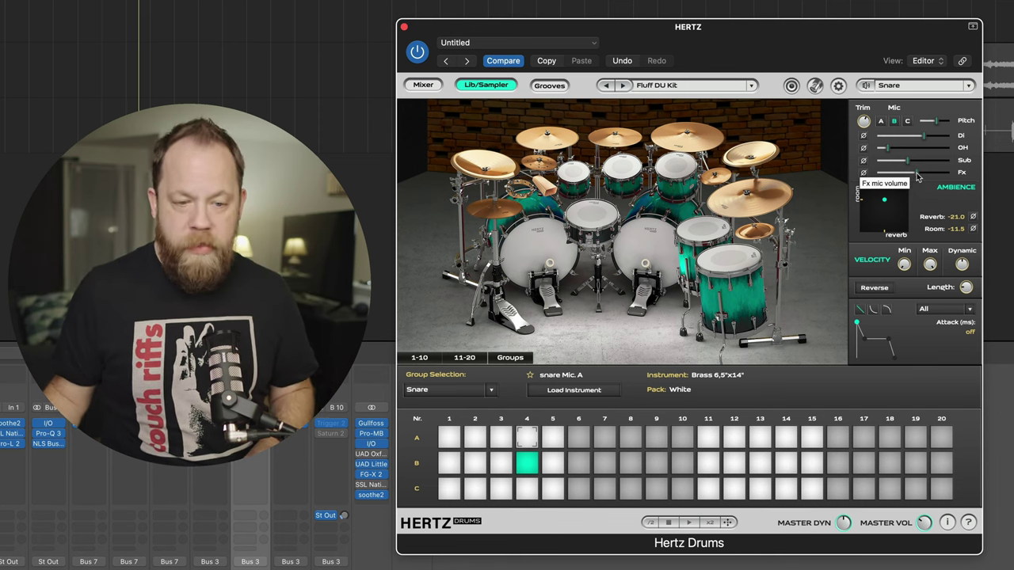
mouse_move(917, 177)
mouse_down()
mouse_move(949, 180)
mouse_move(880, 176)
mouse_move(940, 176)
mouse_move(920, 190)
mouse_up()
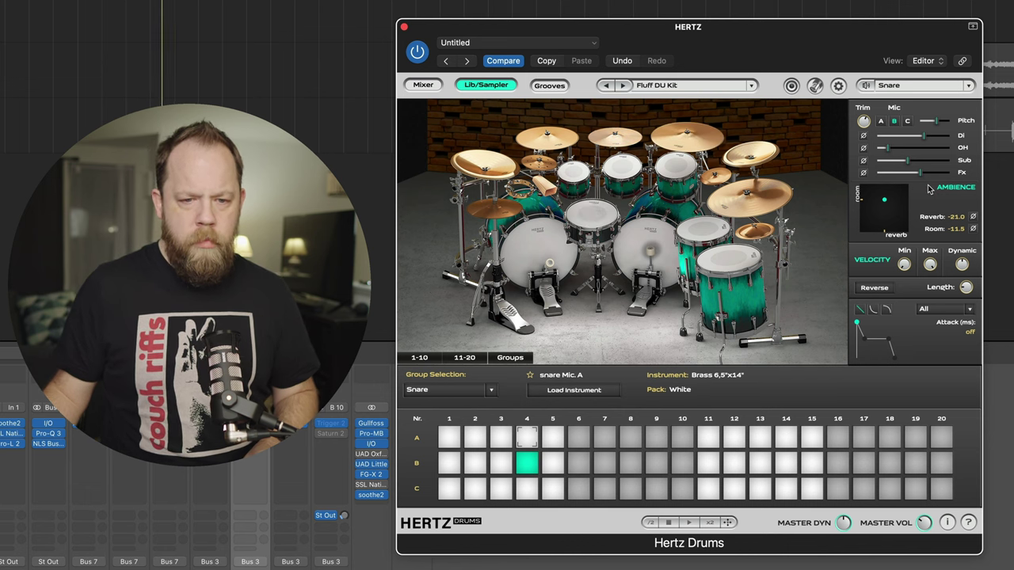
drag(925, 175, 923, 173)
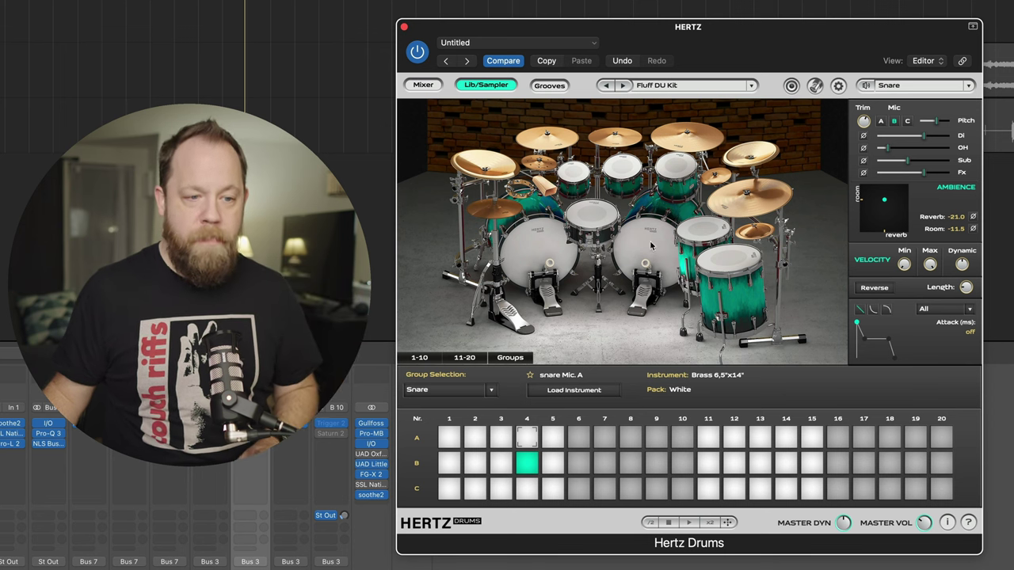
Select the first beat in the second hi-hat row of the Rock 4x4 grooves at tempo 126 and play it.
click(550, 86)
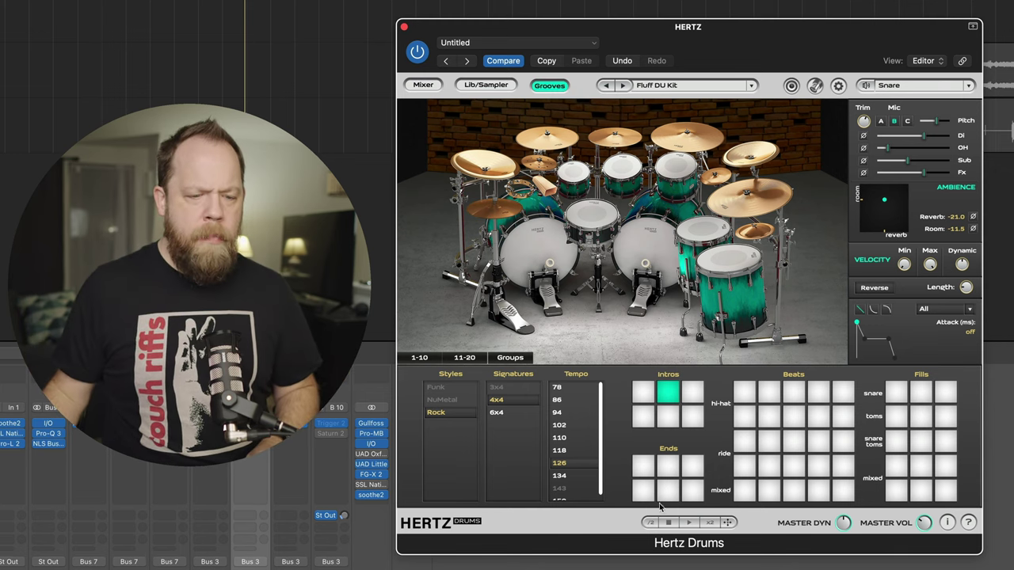
click(746, 418)
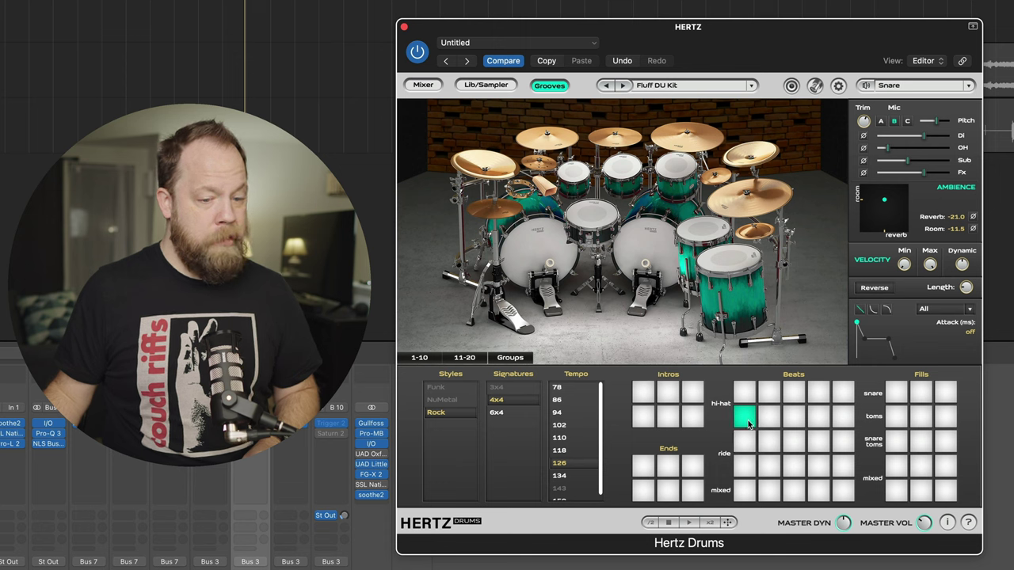
click(689, 524)
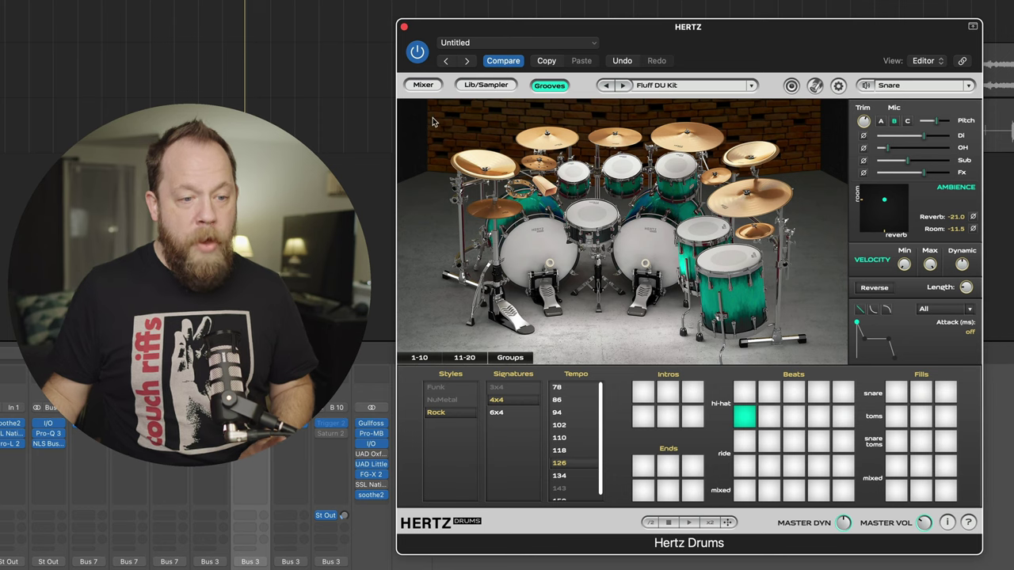
Show the mixer channels and load the Metal Kit 07 preset from the Metal Unlimited Pack.
click(423, 84)
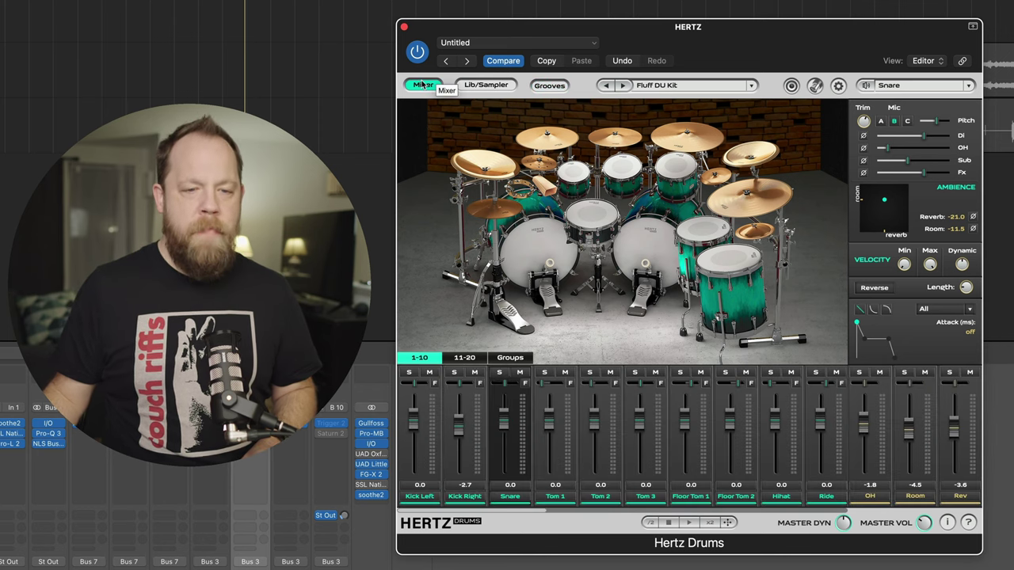
click(751, 85)
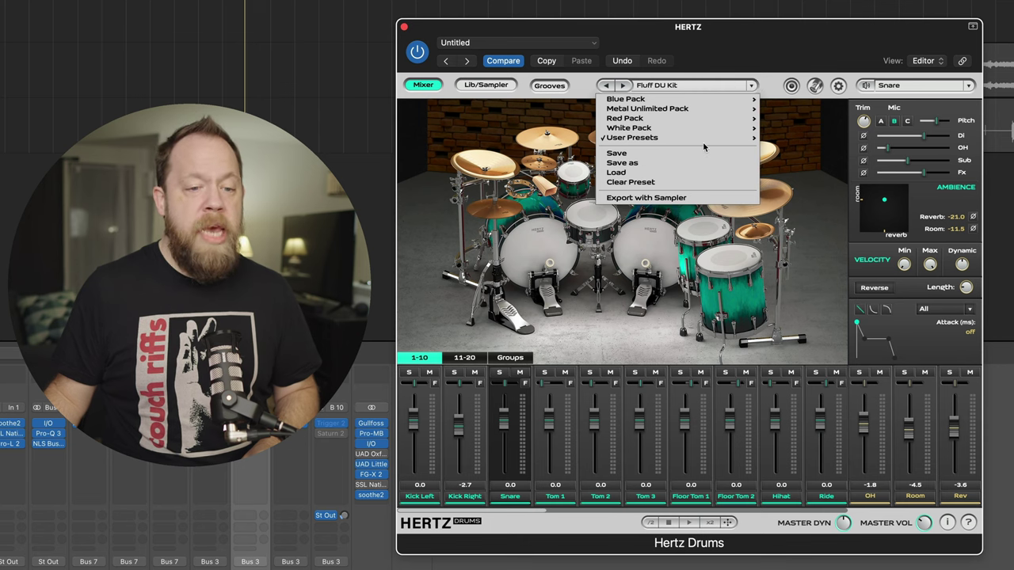
mouse_move(709, 140)
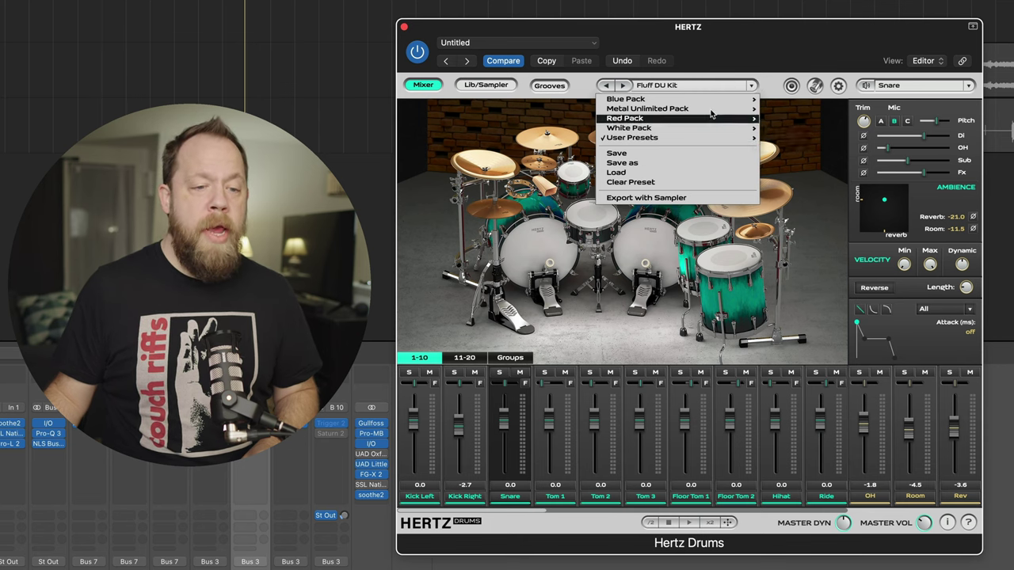
mouse_move(713, 109)
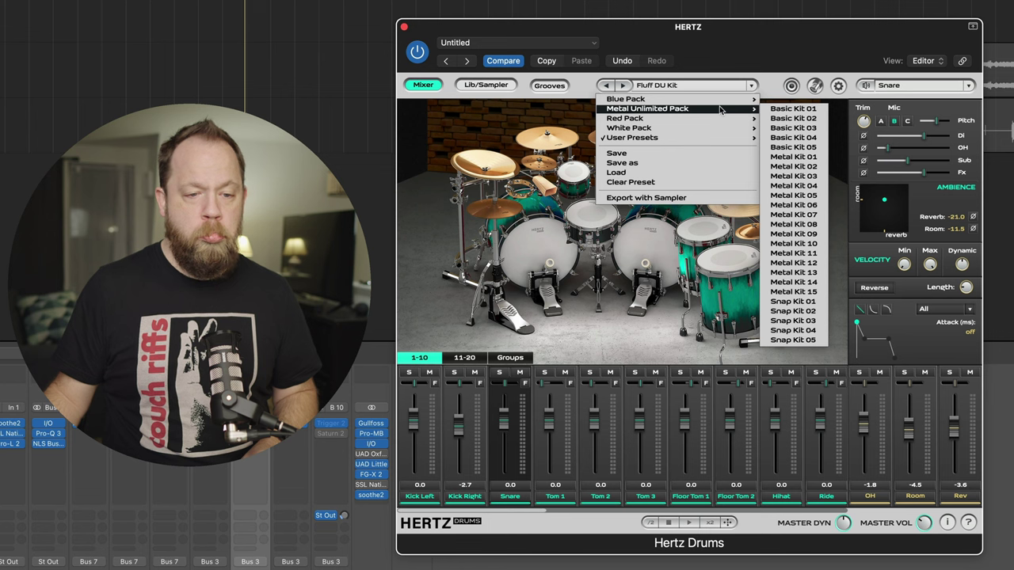
click(793, 214)
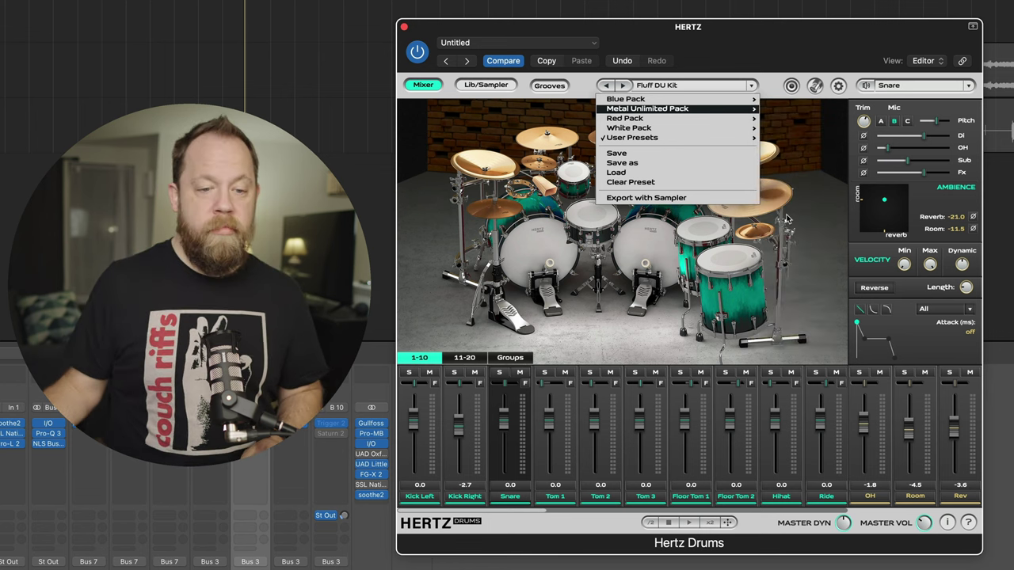
Audition the snare and the three rack toms of Metal Kit 07.
click(597, 218)
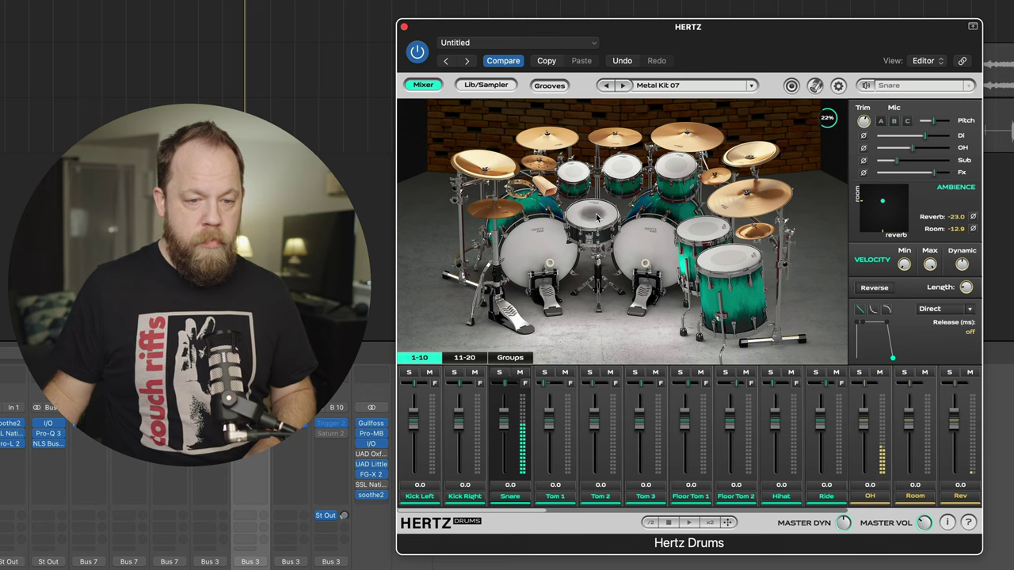
click(588, 218)
click(577, 168)
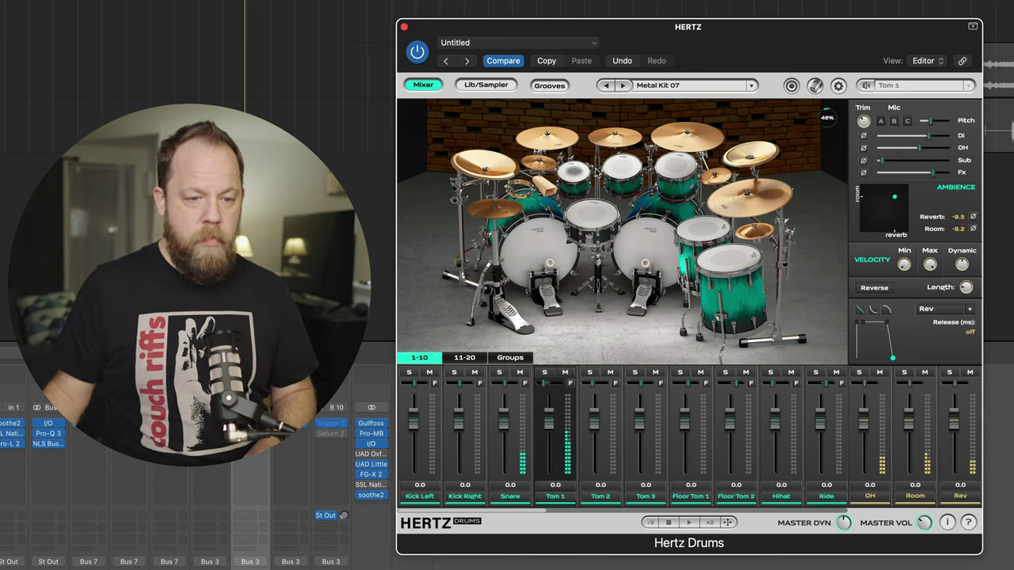
click(626, 169)
click(672, 168)
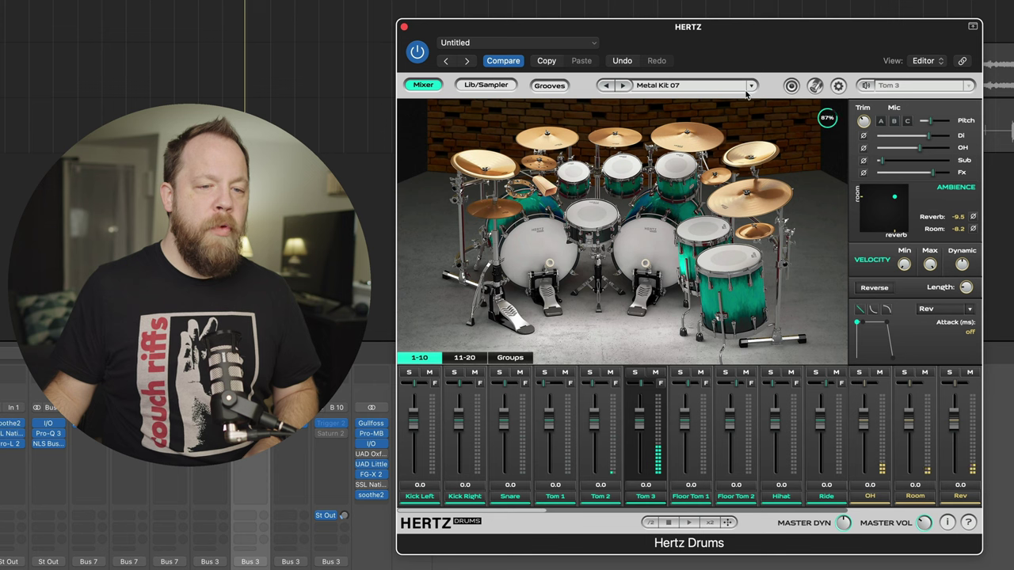
click(593, 220)
click(594, 220)
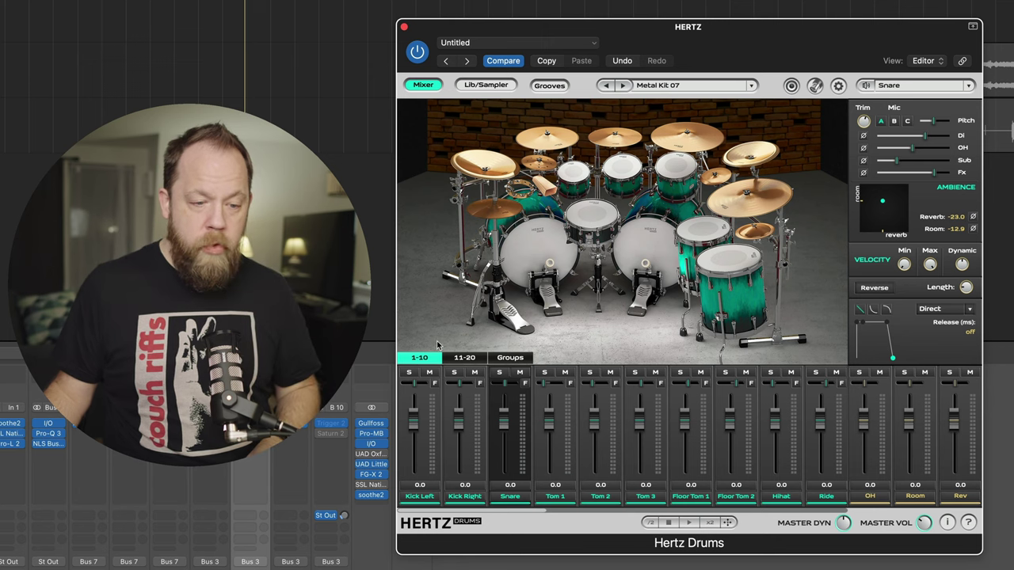
Lower the reverb channel to -3.4 from the mixer's group view, and audition the snare and the track.
click(510, 358)
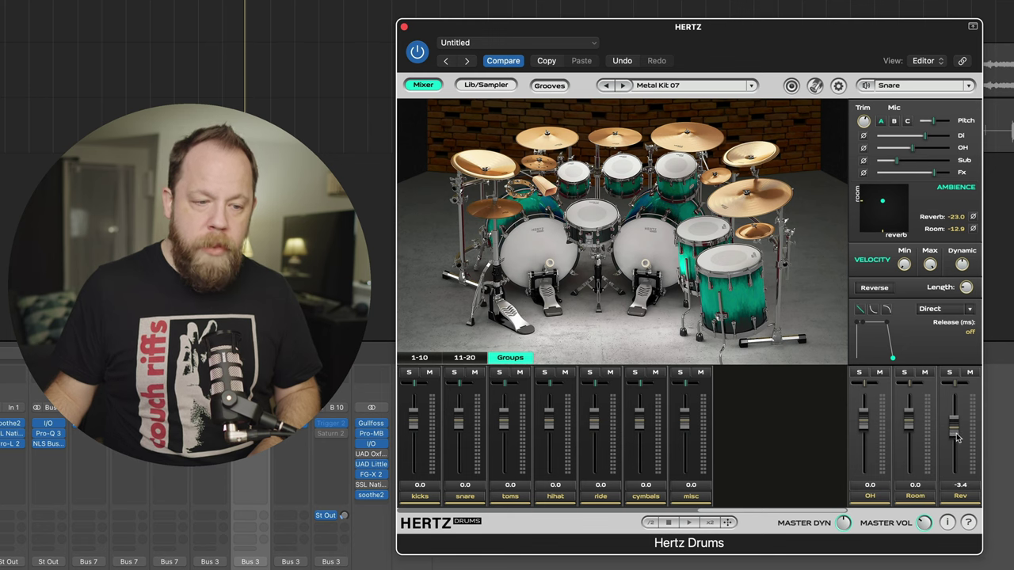
click(432, 358)
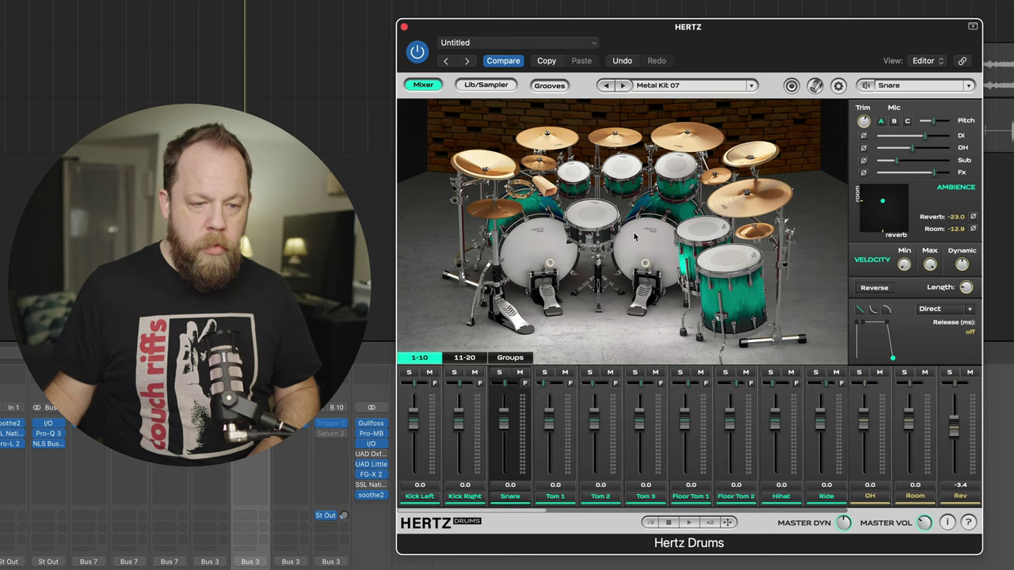
click(587, 222)
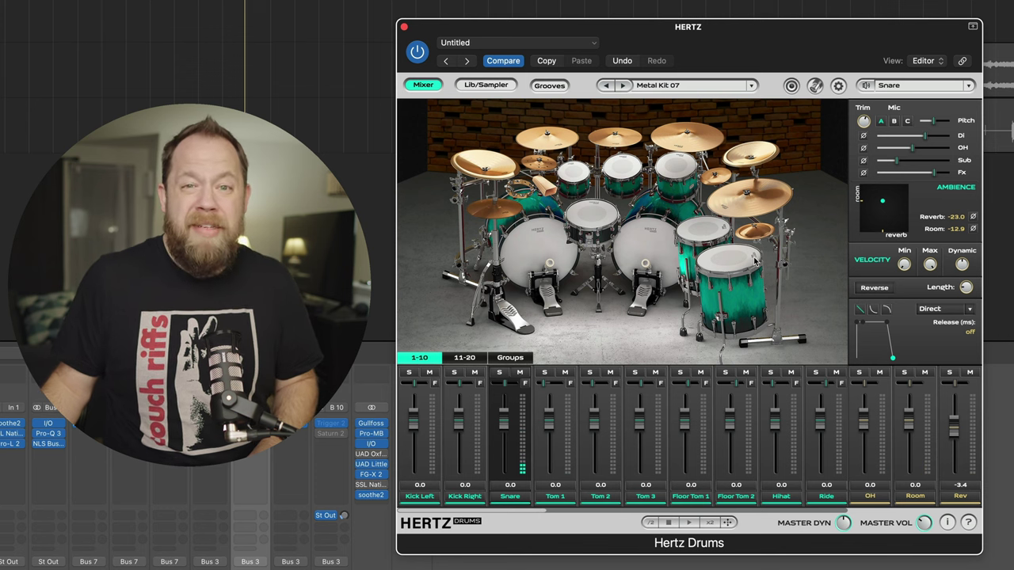
key(space)
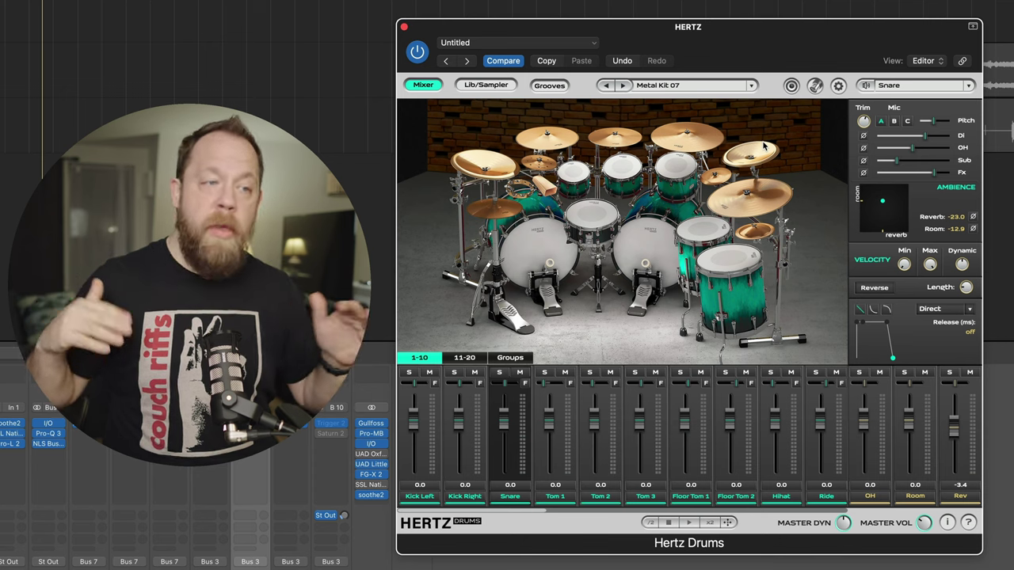
Load the Snap Kit 01 preset from the Metal Unlimited Pack and audition its snare.
click(749, 86)
mouse_move(677, 109)
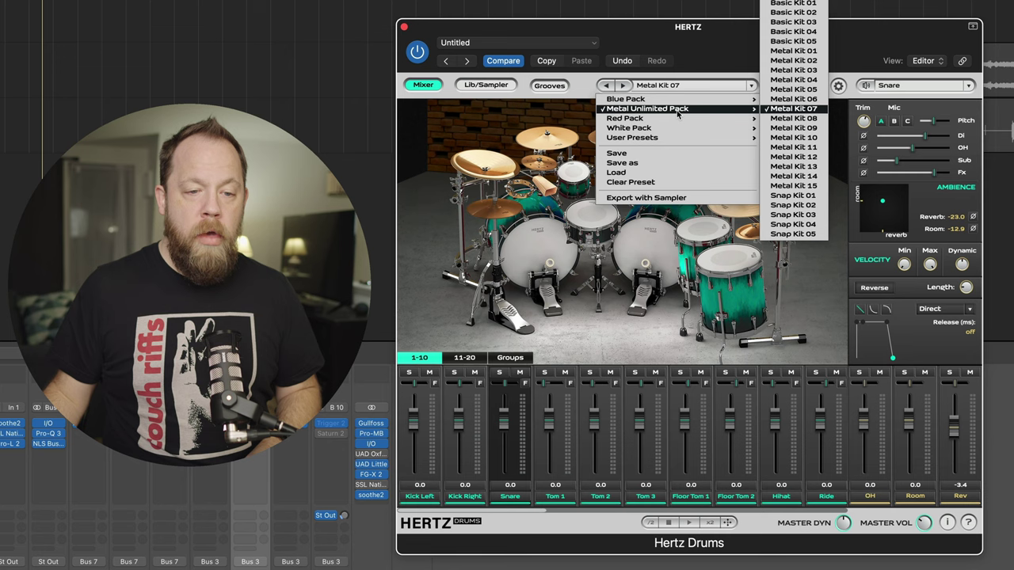
click(793, 195)
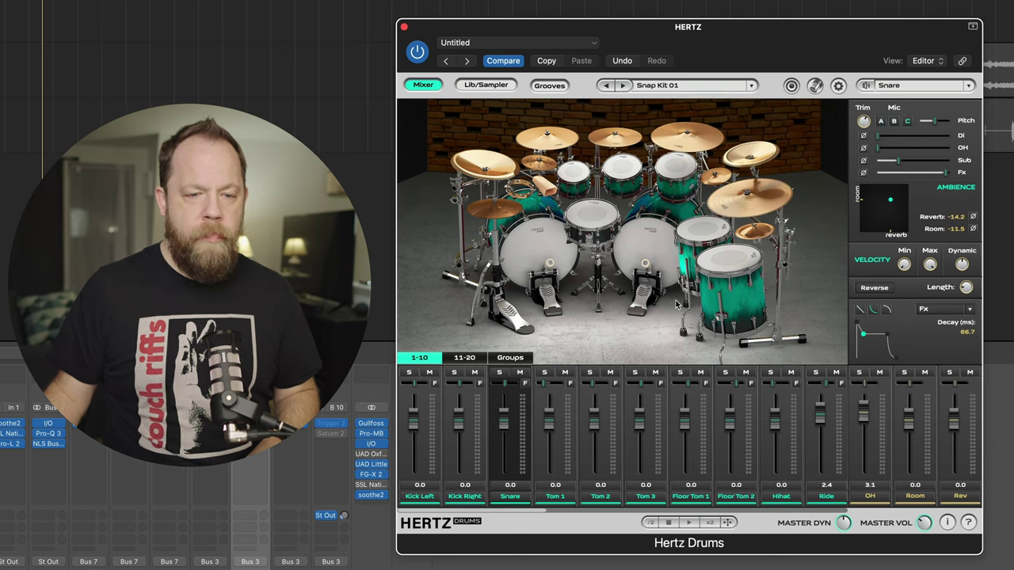
click(594, 214)
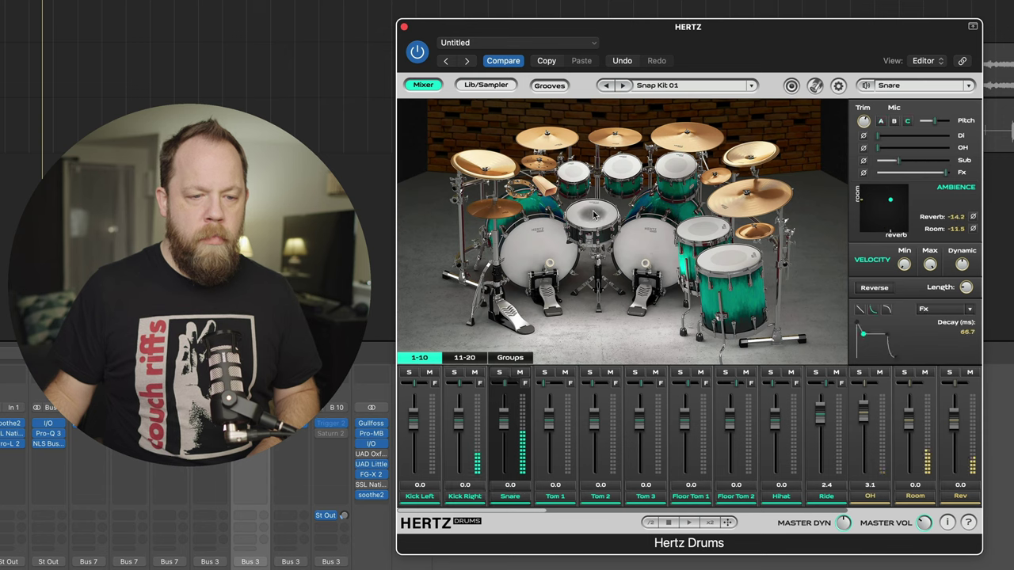
While the track plays, lower the mixer levels: Room to -9.6, Rev to -9.3, OH to -4.2 and Crash 3 to -7.3.
key(space)
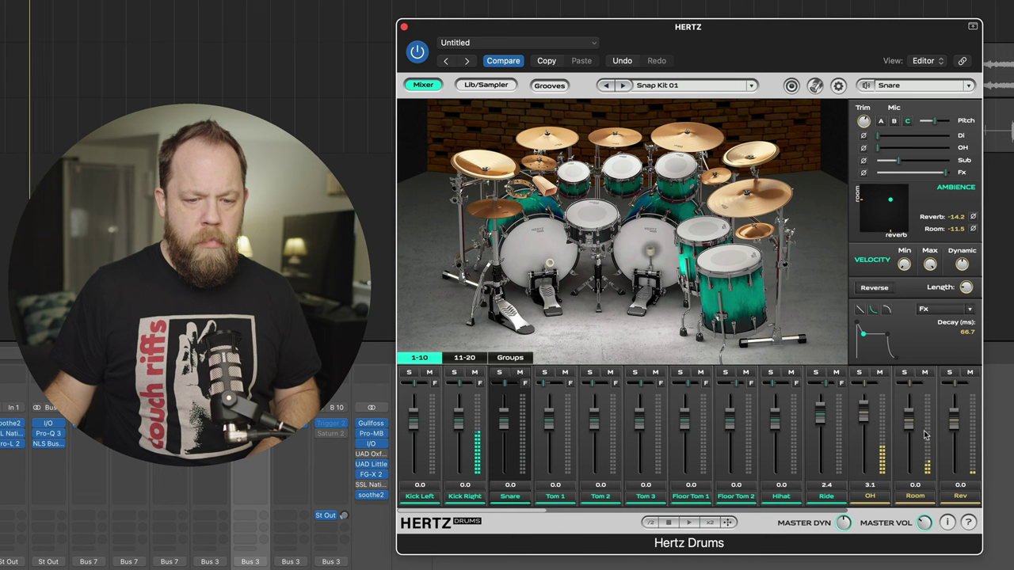
drag(909, 424, 952, 438)
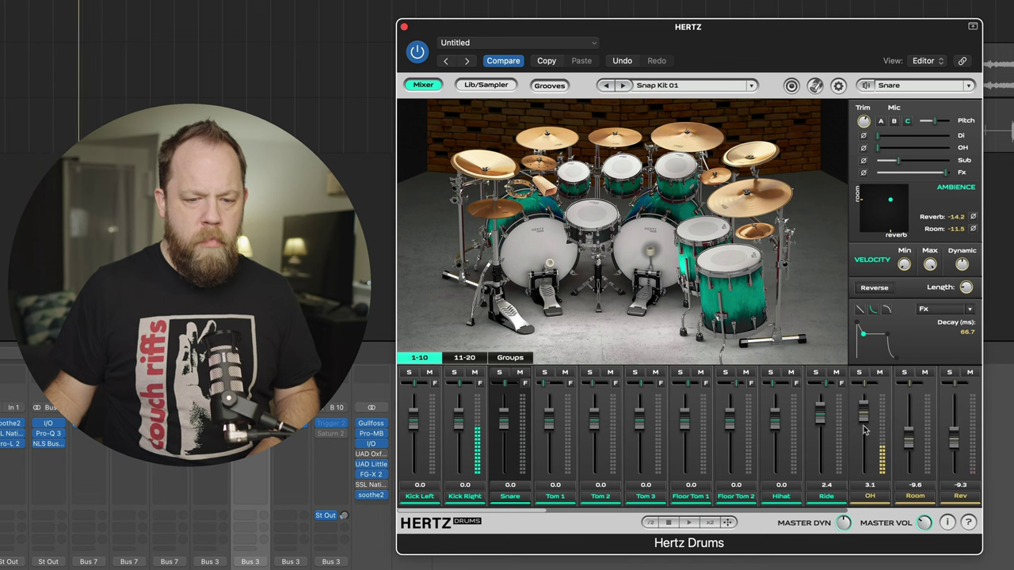
drag(865, 419, 865, 434)
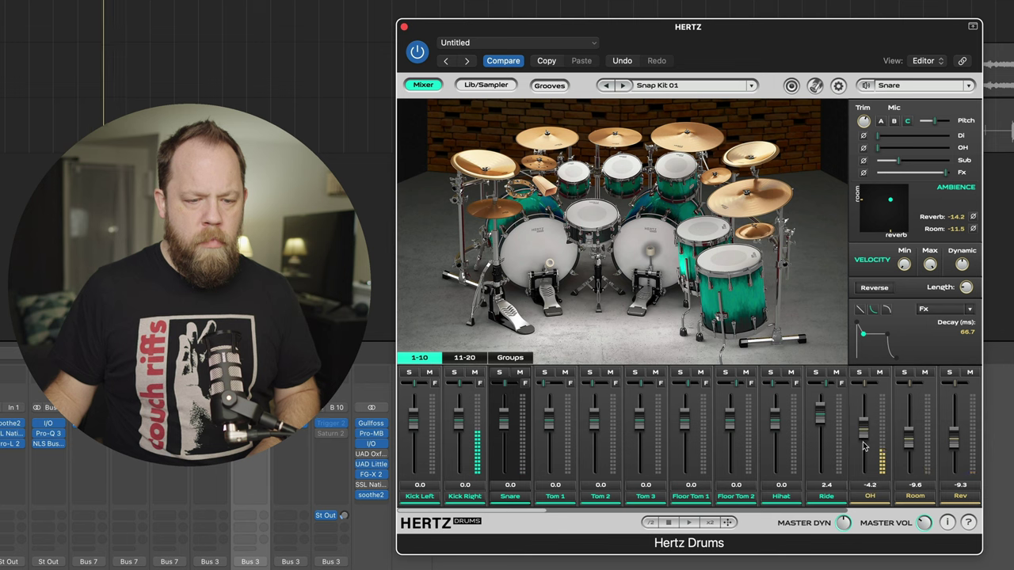
click(465, 357)
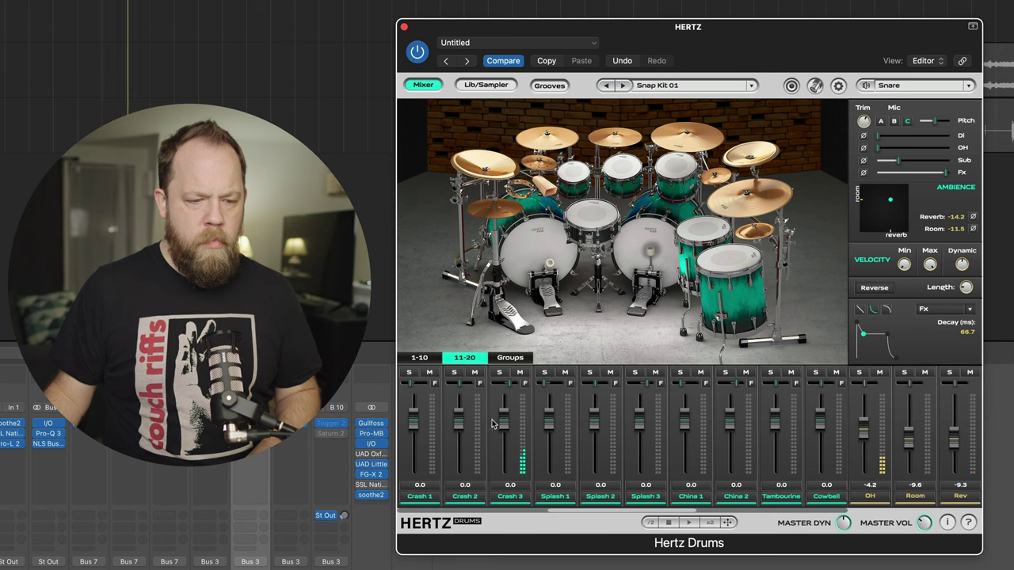
drag(503, 424, 504, 448)
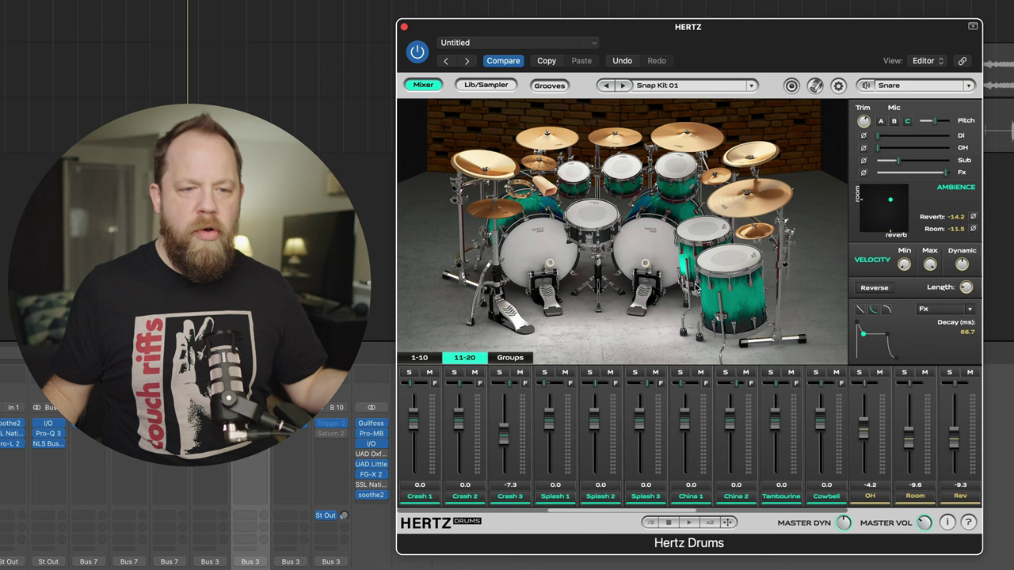
Load the Power Metal preset from the Blue Pack and audition its right kick drum.
click(749, 86)
mouse_move(711, 102)
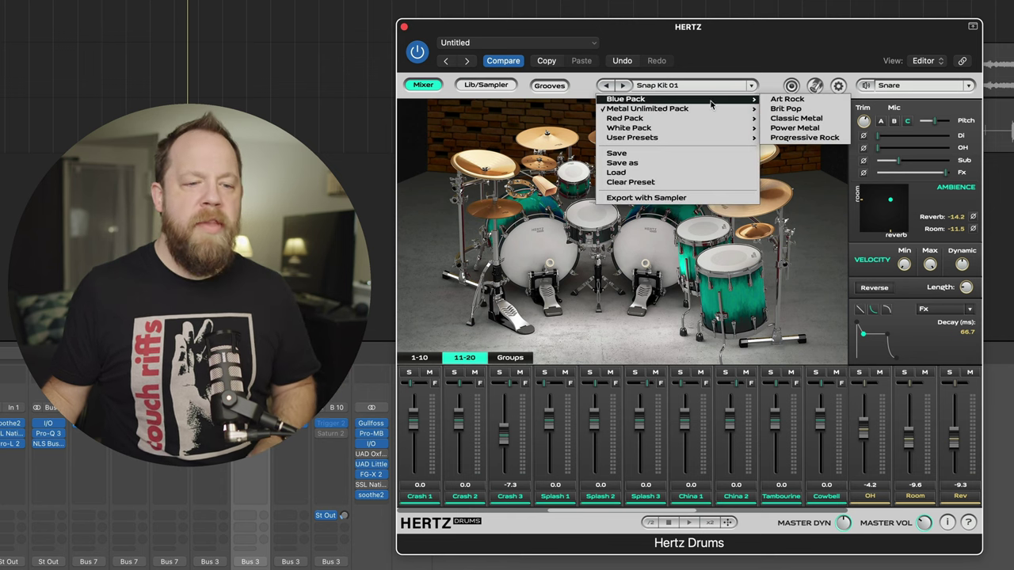
click(827, 127)
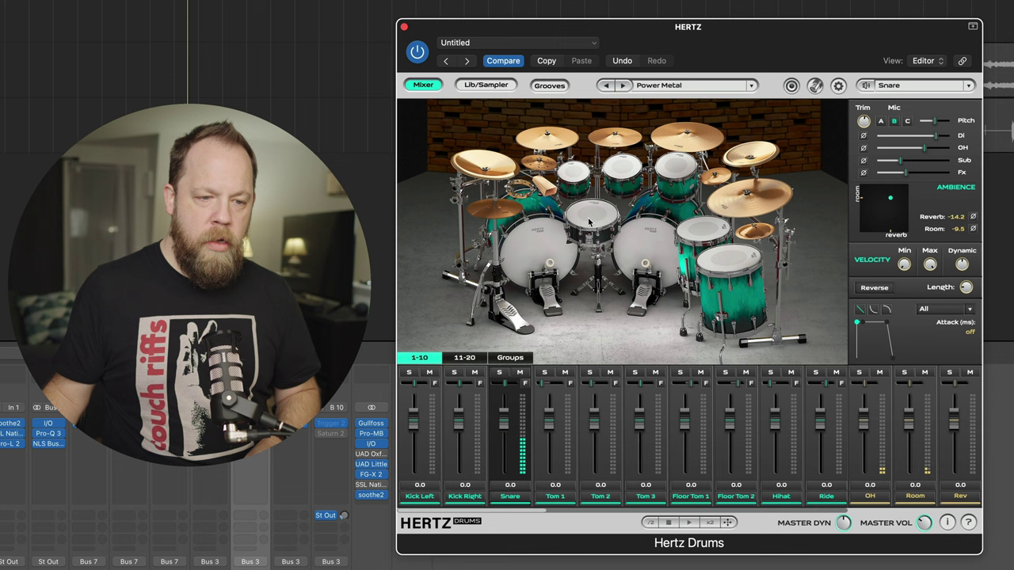
click(634, 258)
click(634, 257)
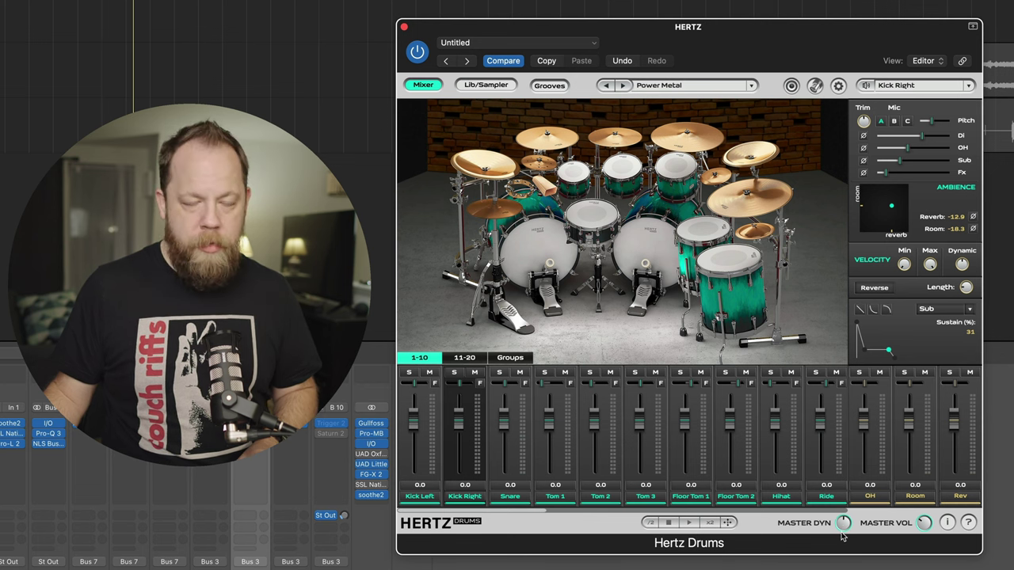
Play the track while trying out the master dynamic control, leaving it at 1.
key(space)
mouse_move(844, 522)
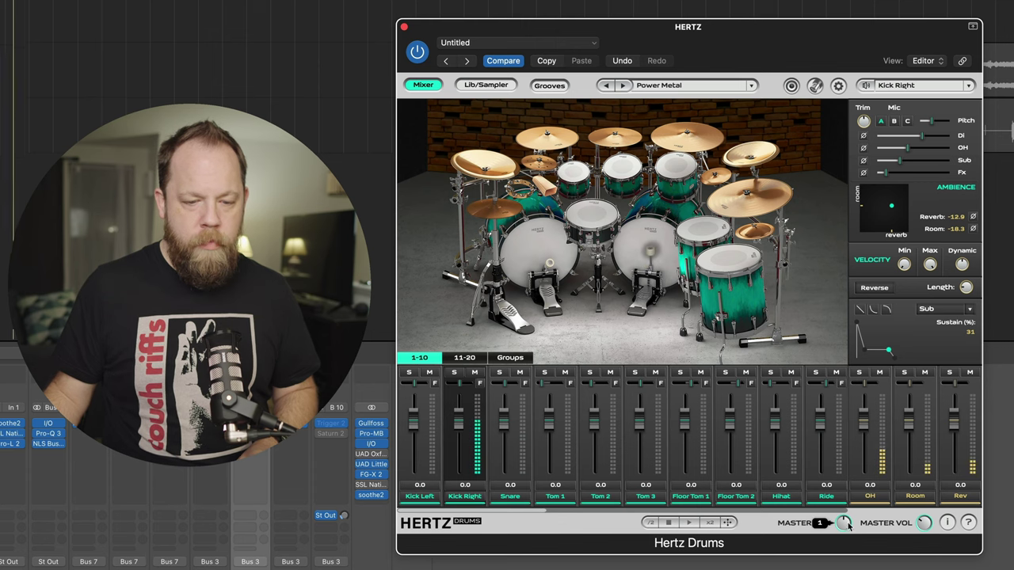
drag(844, 523, 783, 528)
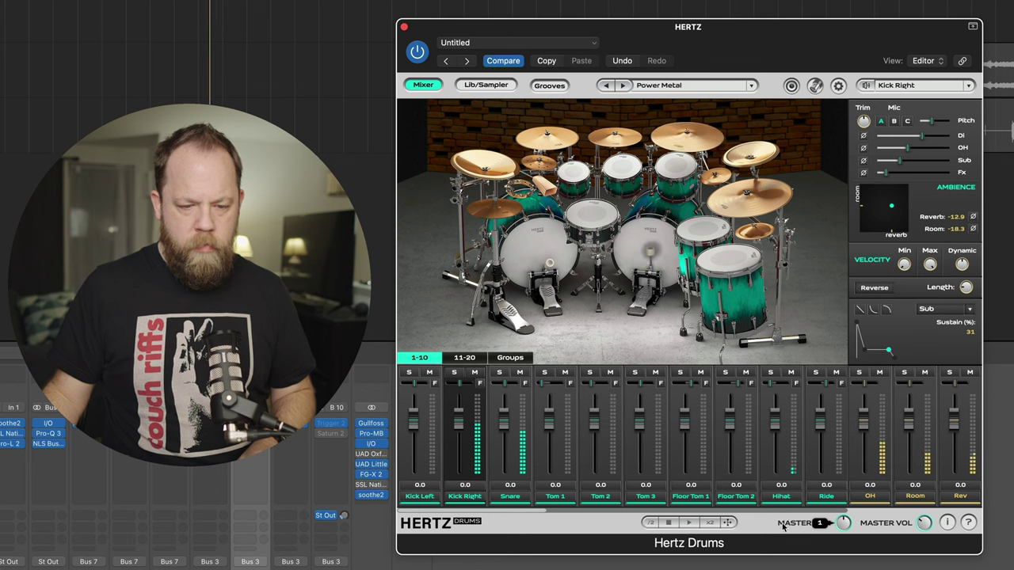
drag(783, 528, 783, 527)
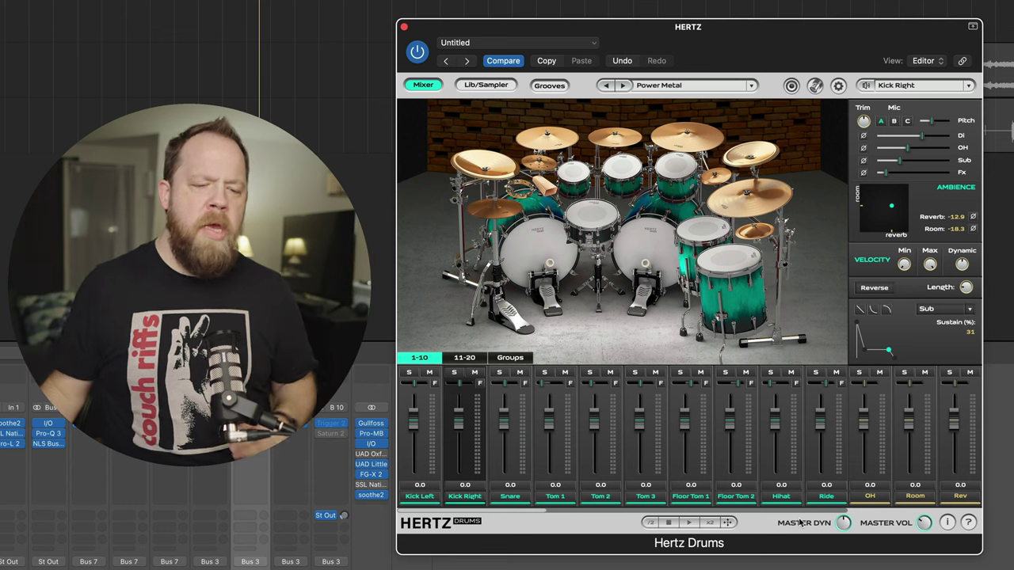
drag(844, 524, 844, 525)
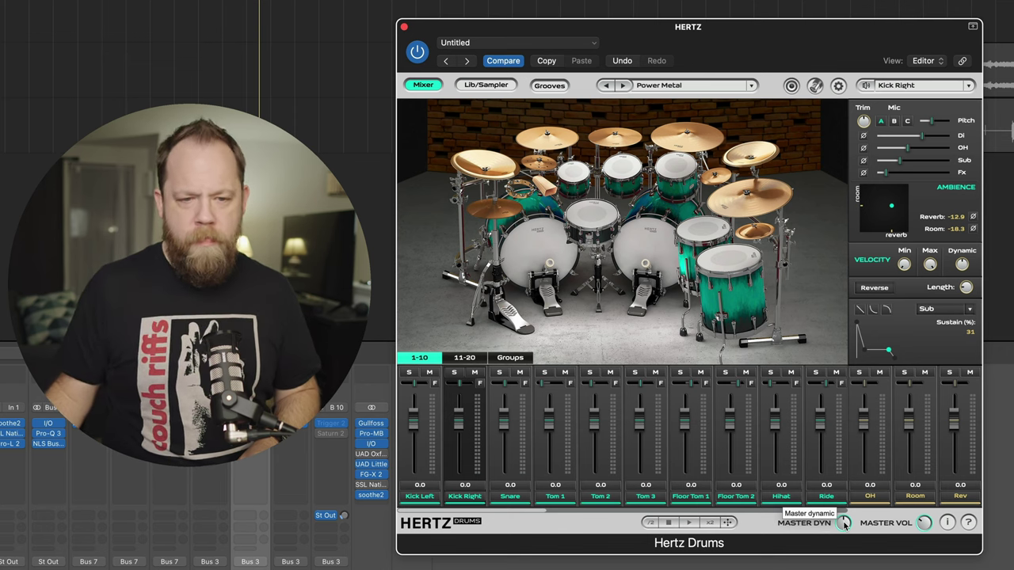
Examine the audio library settings, the MIDI mapping presets and the dynamic profile curves, keeping GGD Invasion as the mapping.
click(838, 85)
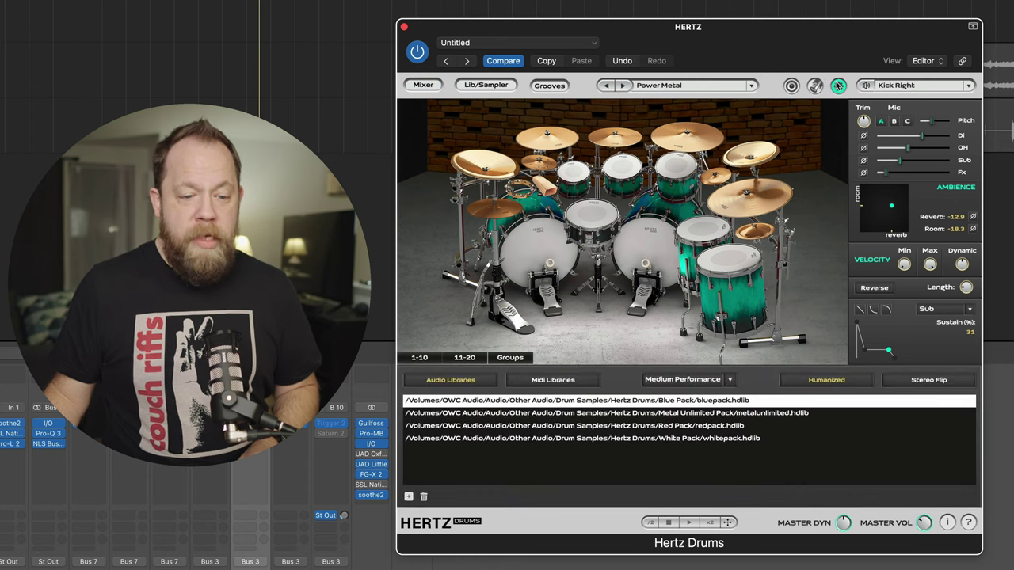
click(815, 86)
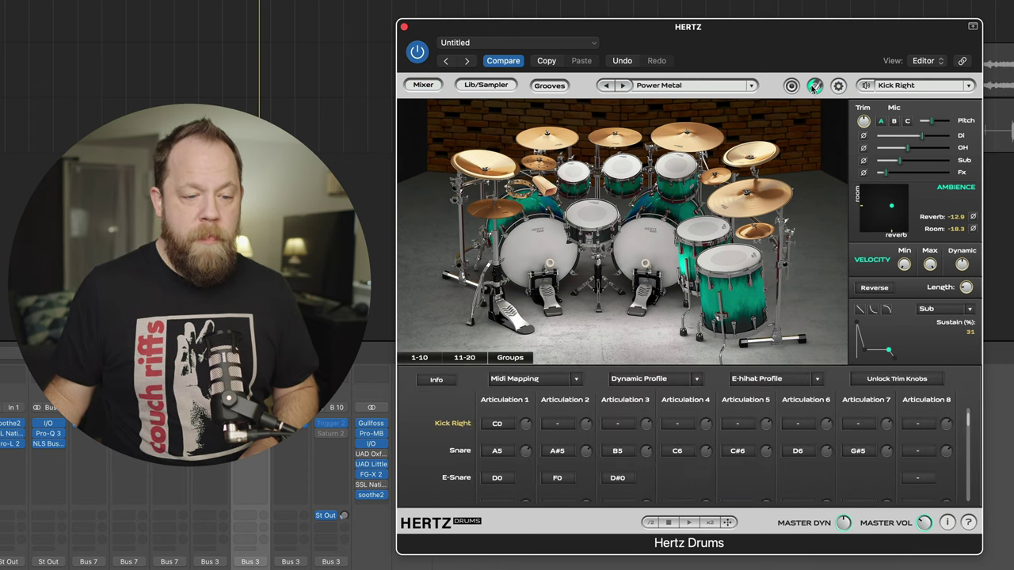
click(576, 379)
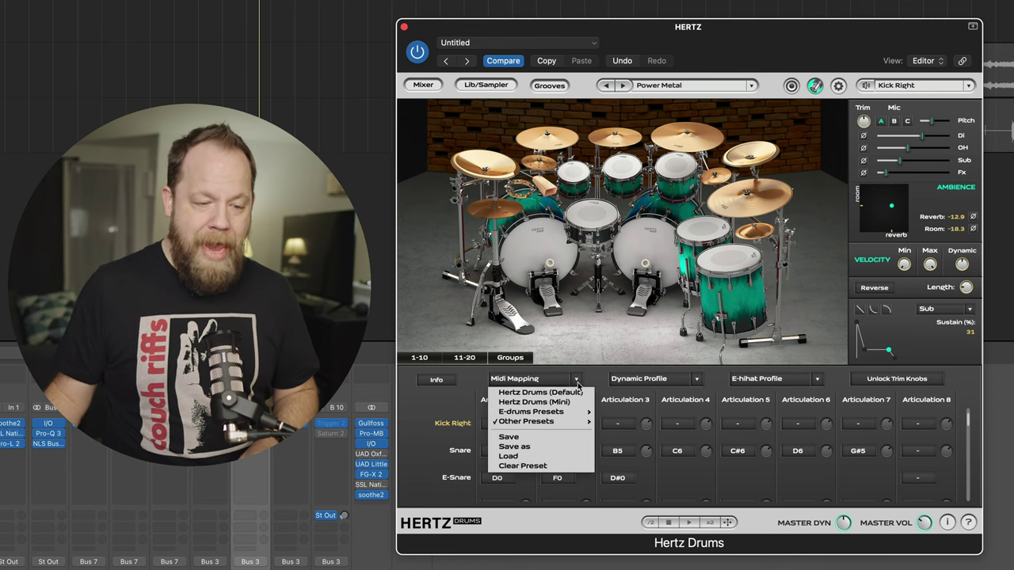
mouse_move(535, 423)
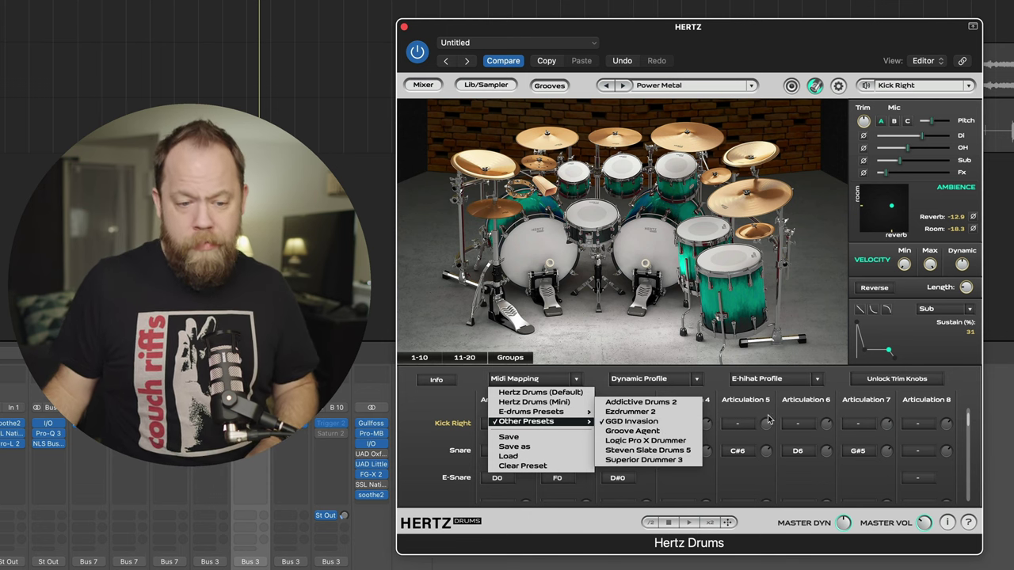
click(664, 424)
click(696, 379)
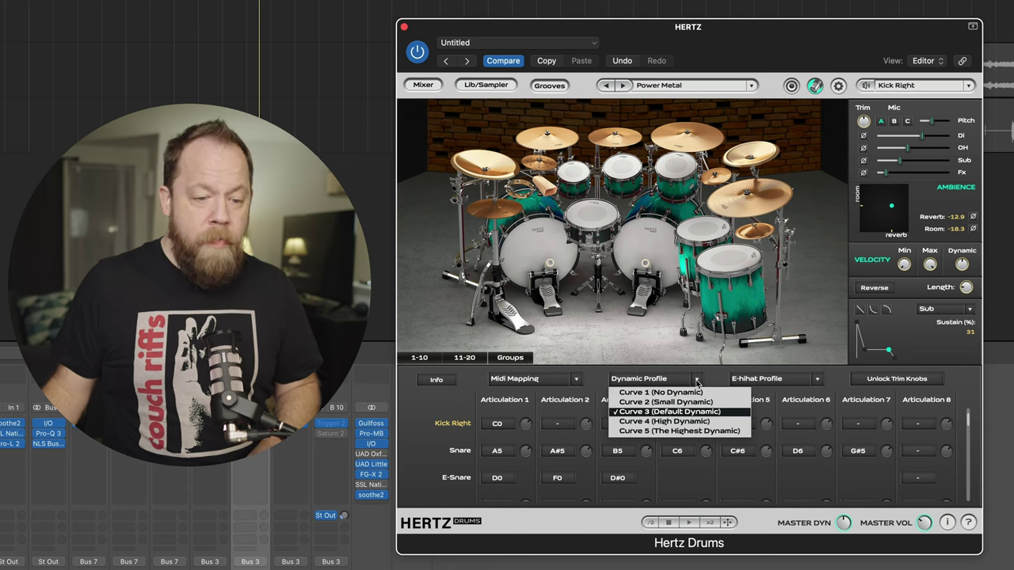
click(598, 381)
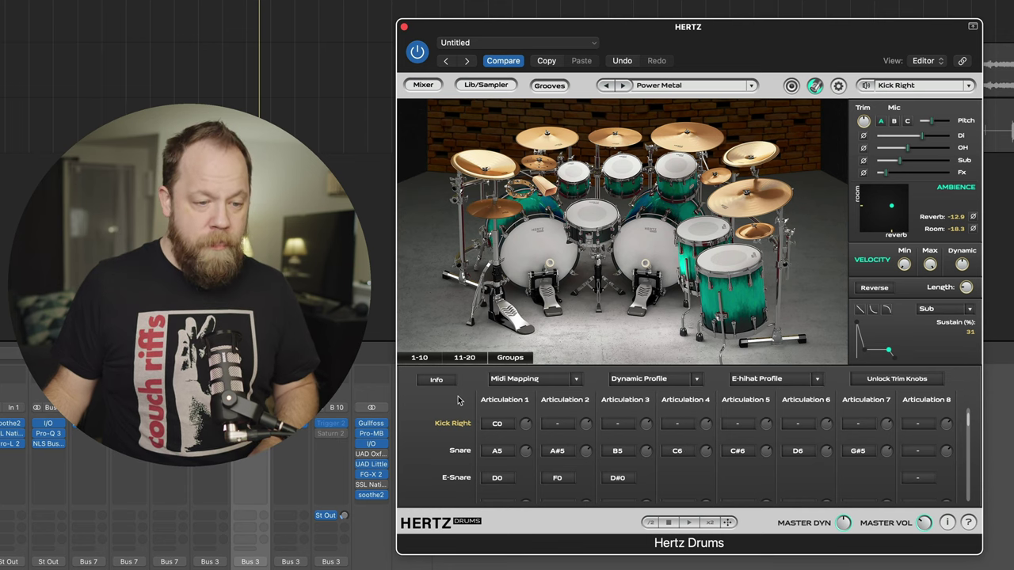